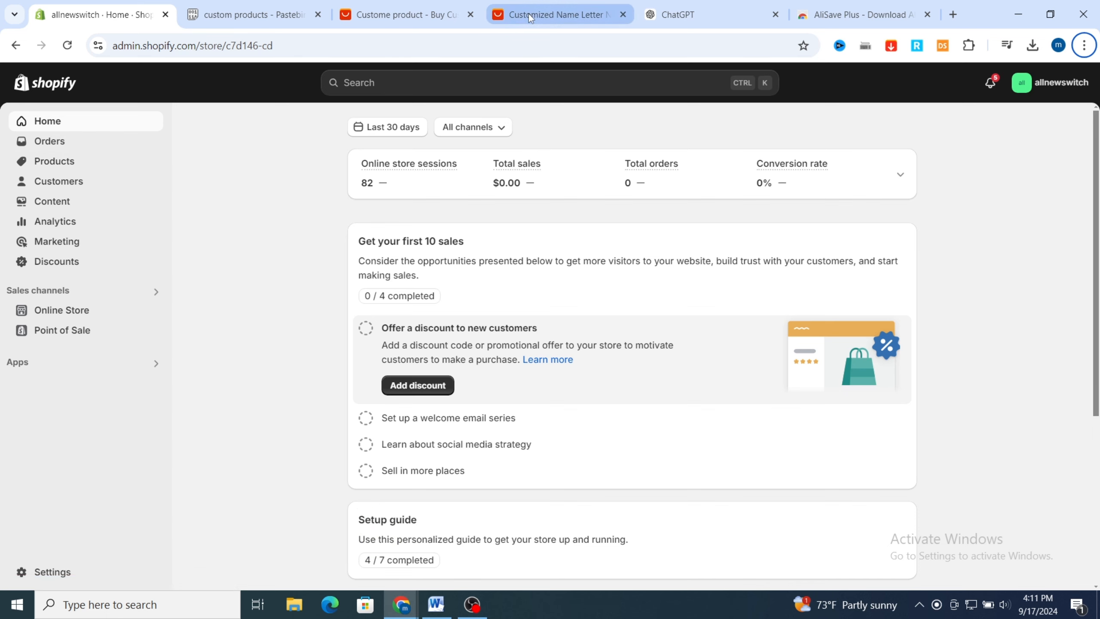
Step: Review the name letter necklace listing on AliExpress, and start adding a new product in the Shopify store
click(554, 14)
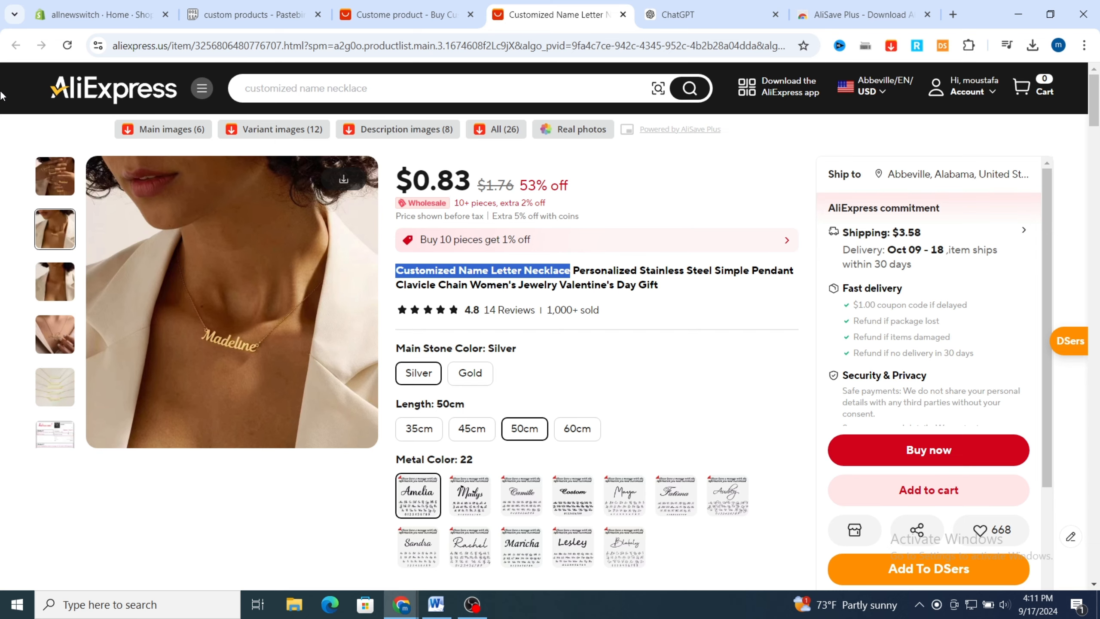
scroll(563, 347, down, 1)
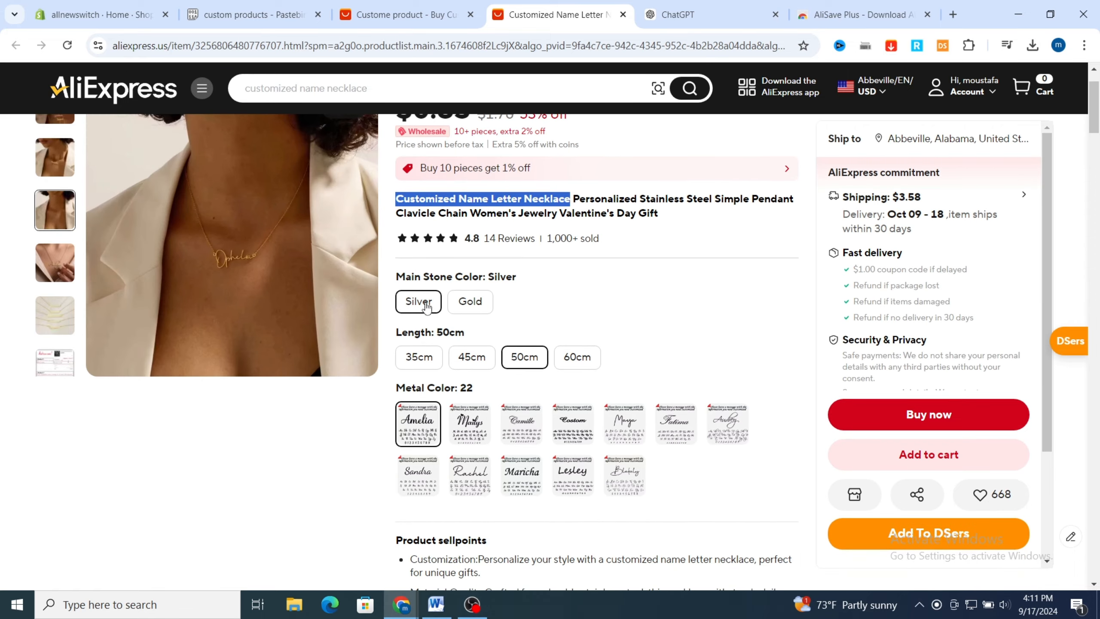
scroll(547, 277, up, 1)
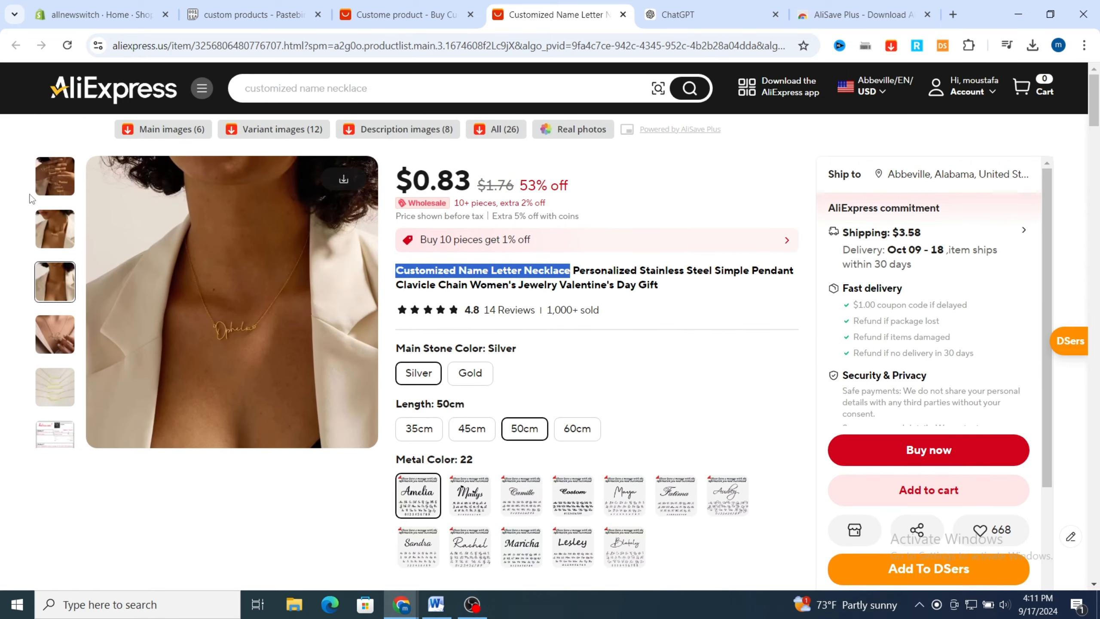
click(87, 17)
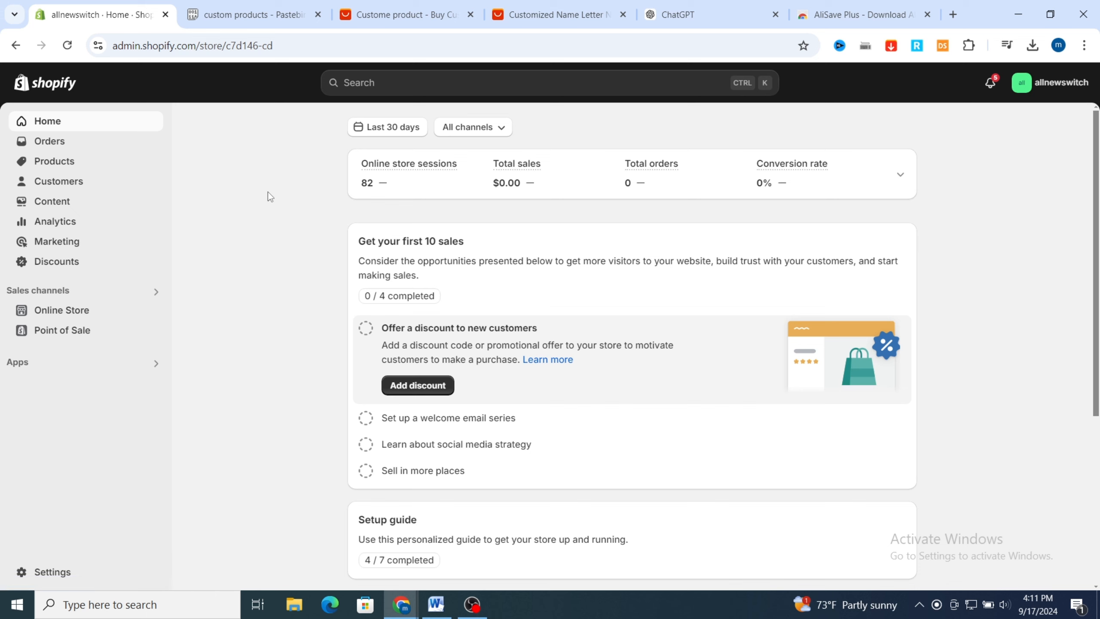
click(34, 163)
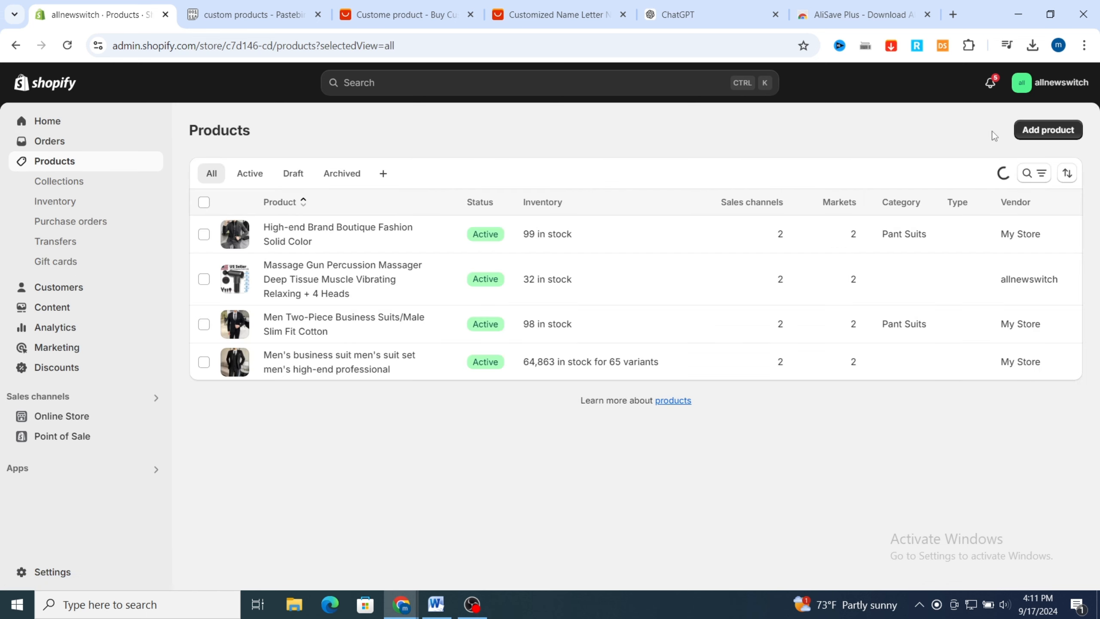
click(1042, 135)
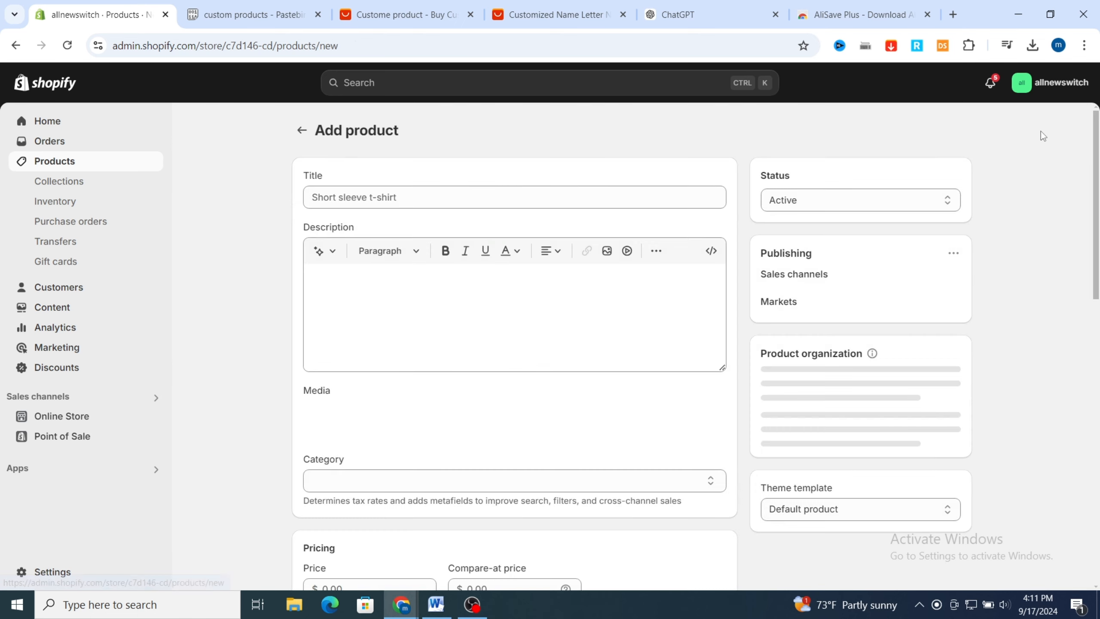
Step: Set the new product's title to "Customized Name Letter Necklace", taken from the AliExpress listing
click(563, 19)
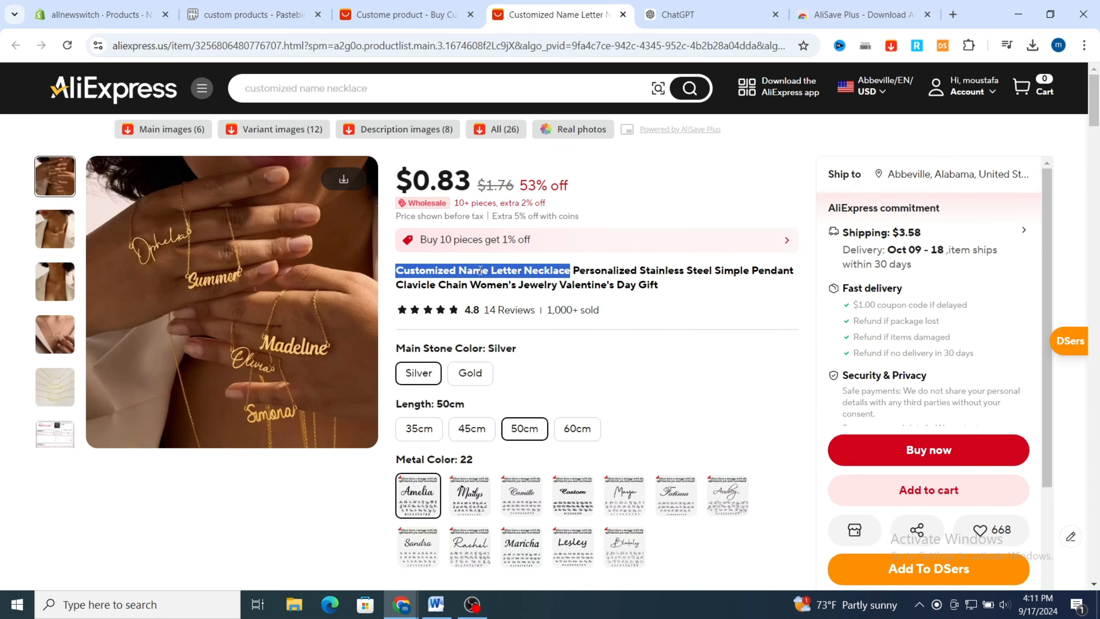
click(104, 14)
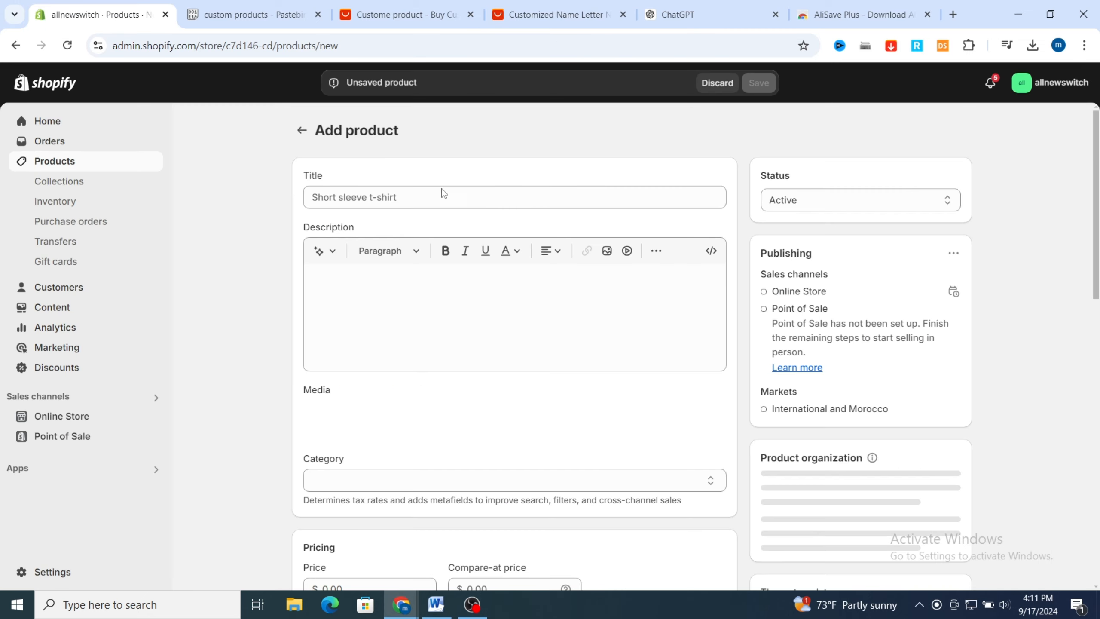
click(468, 201)
text(Customized Name Letter Necklace)
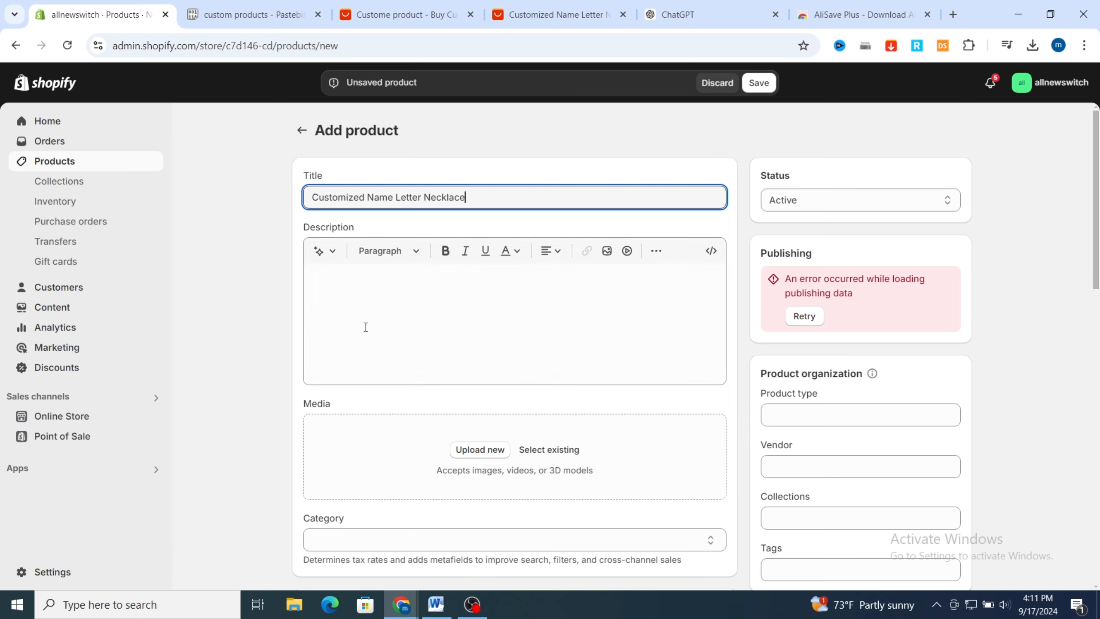
Step: Copy the necklace description generated in ChatGPT into the new Shopify product's description
click(696, 5)
click(896, 314)
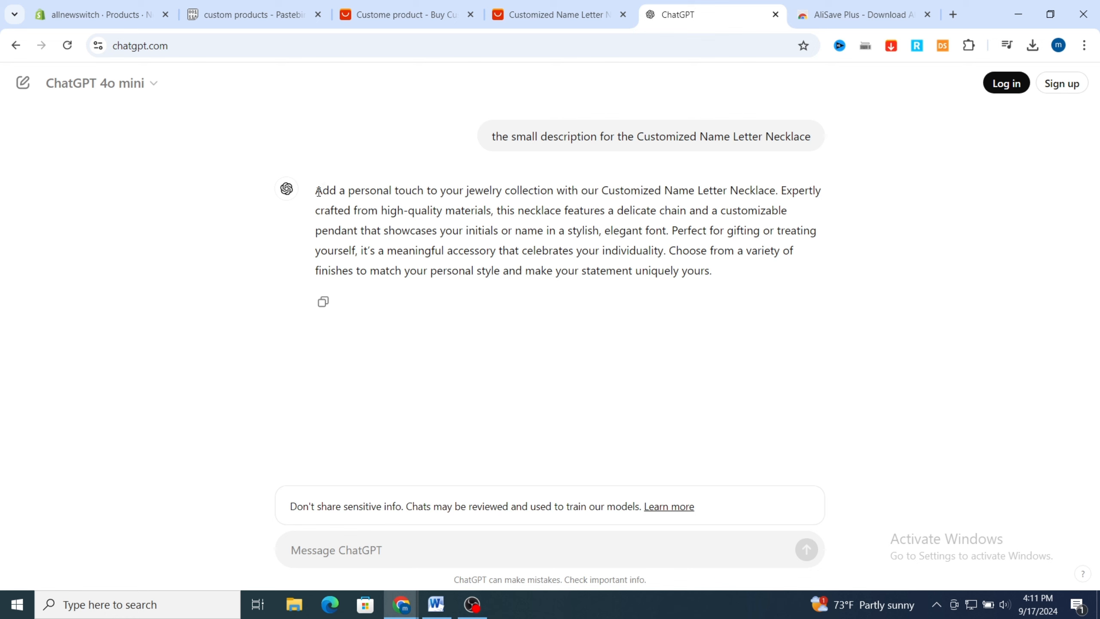
drag(319, 192, 716, 277)
key(ctrl+c)
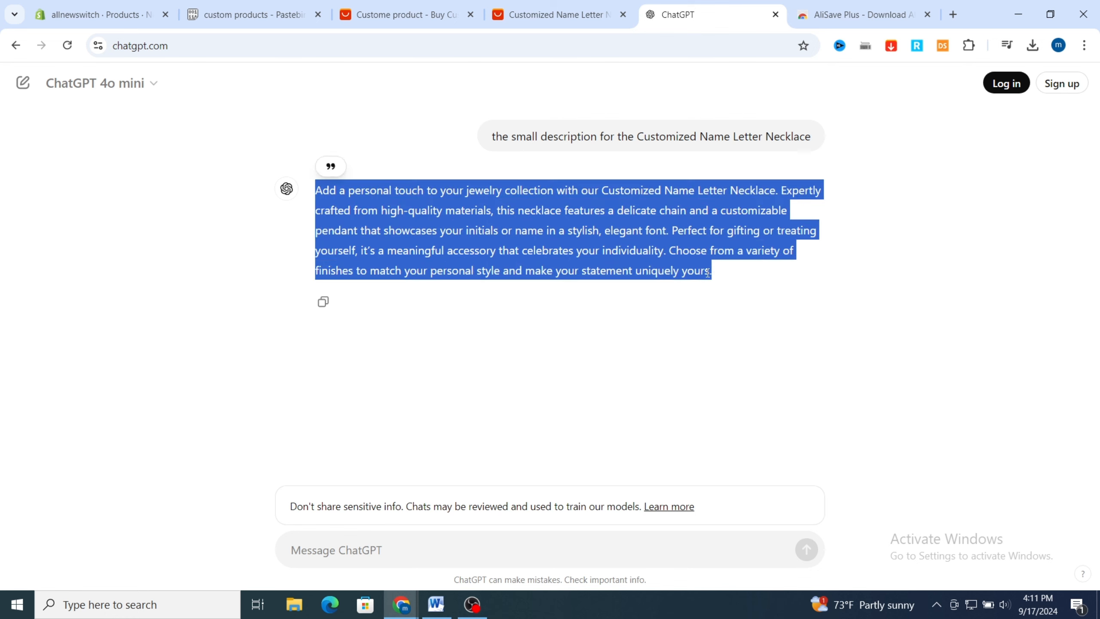
click(95, 14)
click(391, 287)
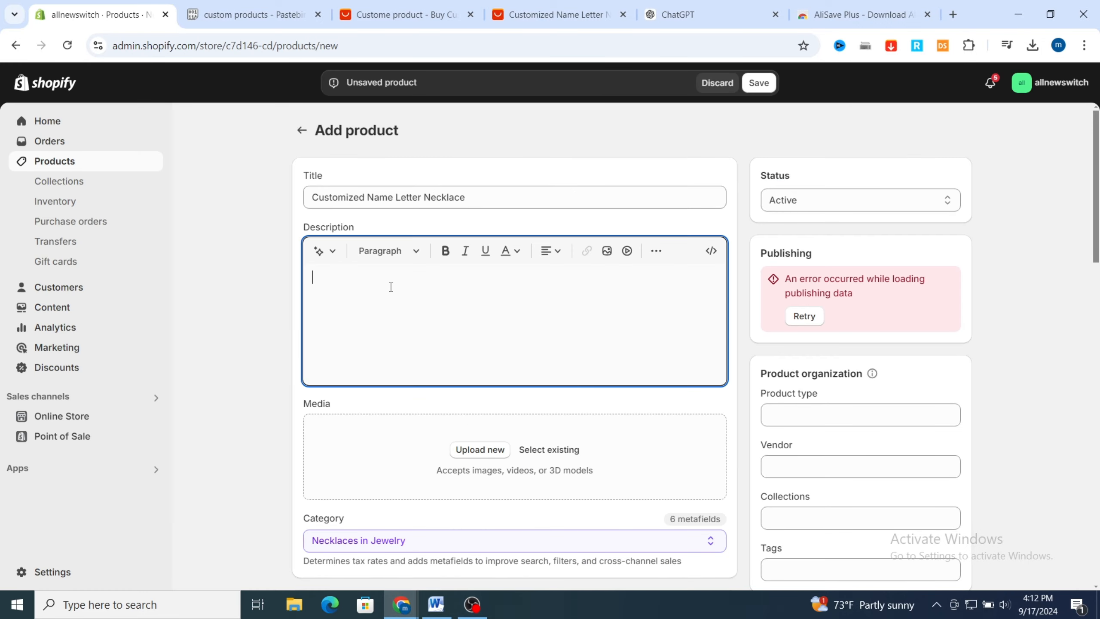
key(ctrl+v)
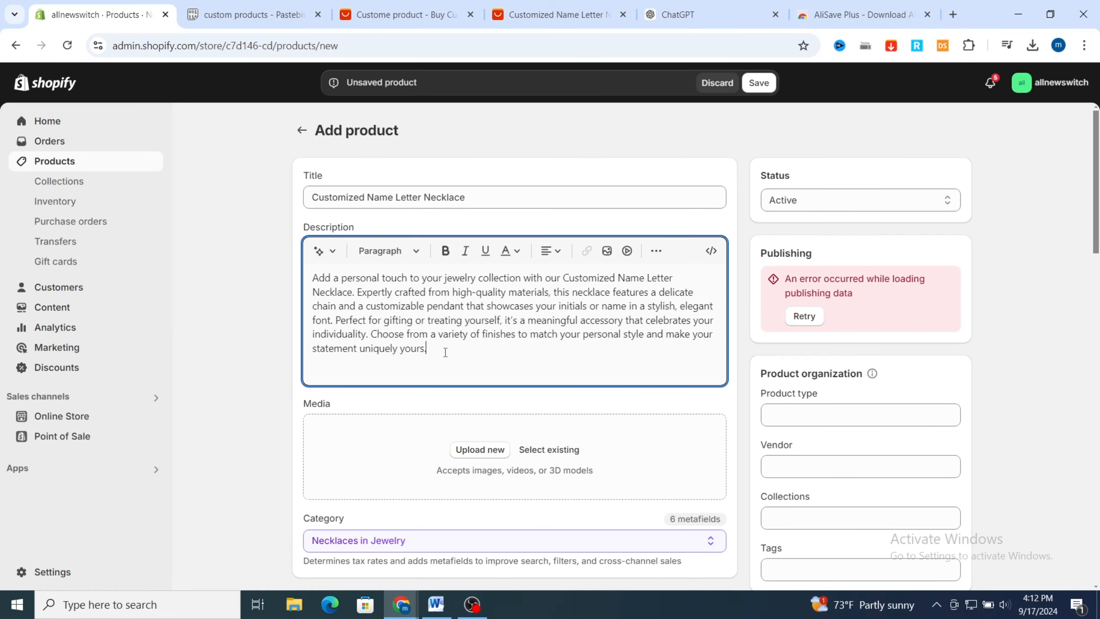
Step: Make the whole product description bold
drag(445, 352, 291, 279)
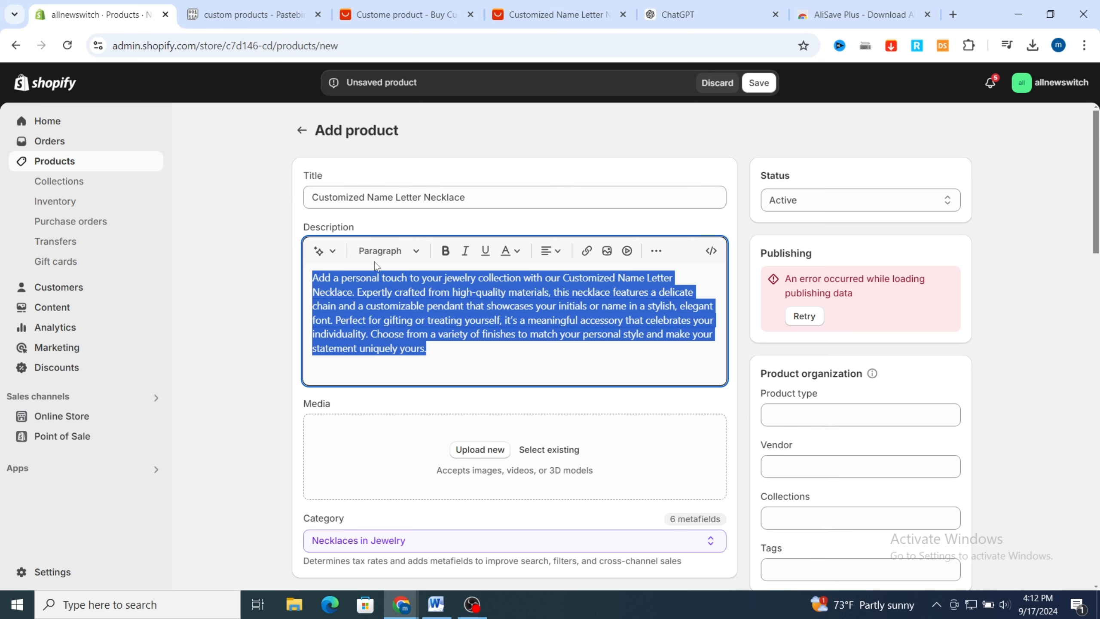
click(446, 251)
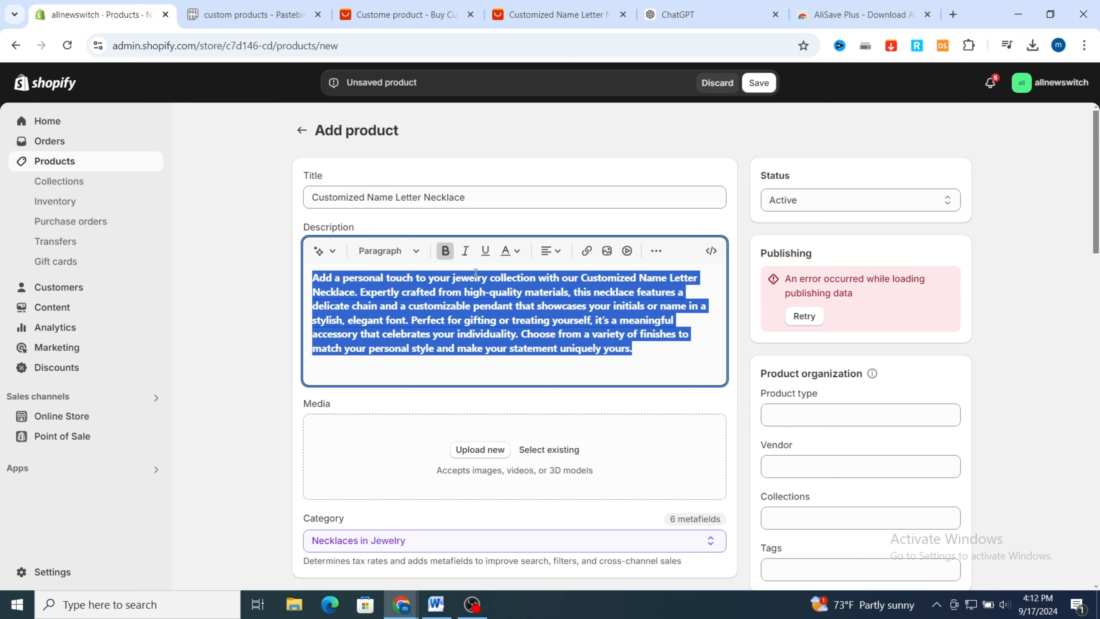
click(657, 348)
Step: Download the necklace's main images from the AliExpress listing with AliSave Plus and add the picture of hands holding necklaces to the product media
scroll(658, 351, down, 1)
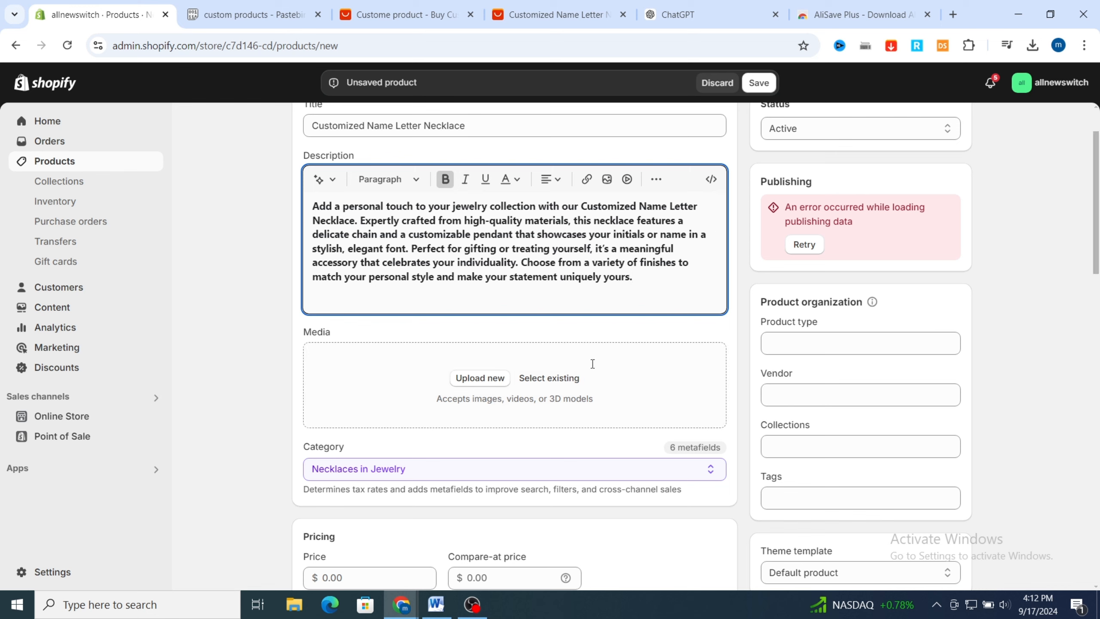
click(512, 9)
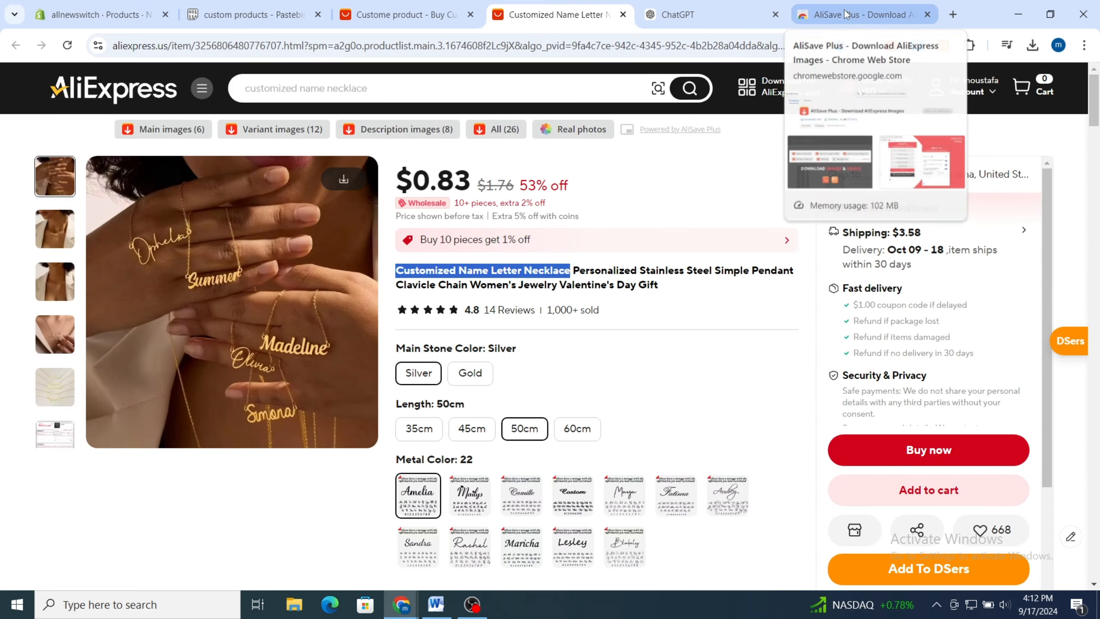
click(806, 18)
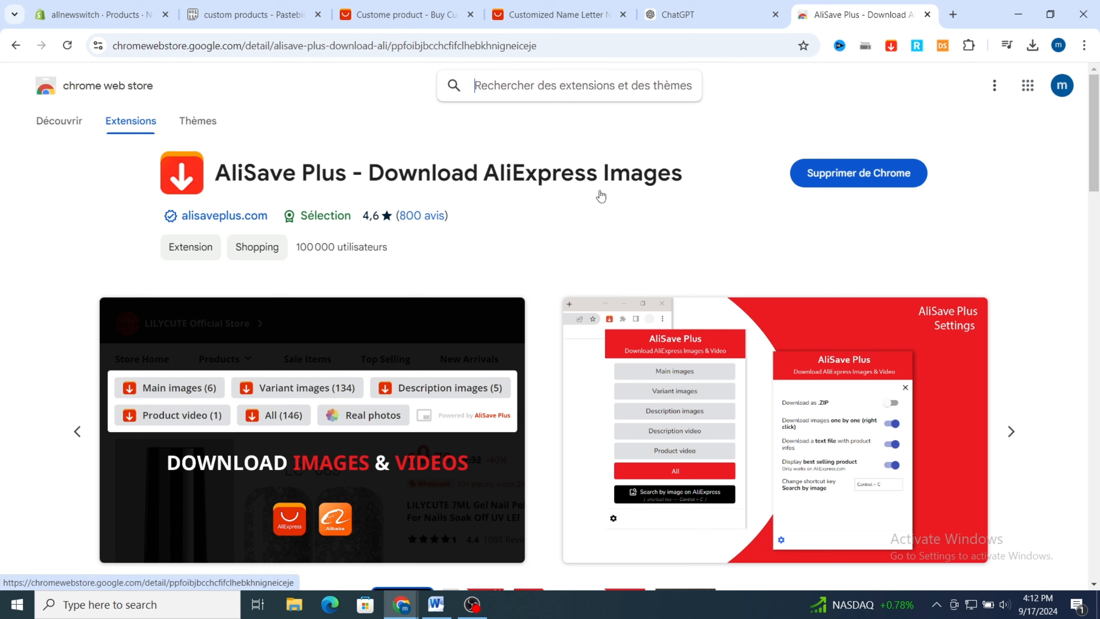
click(558, 15)
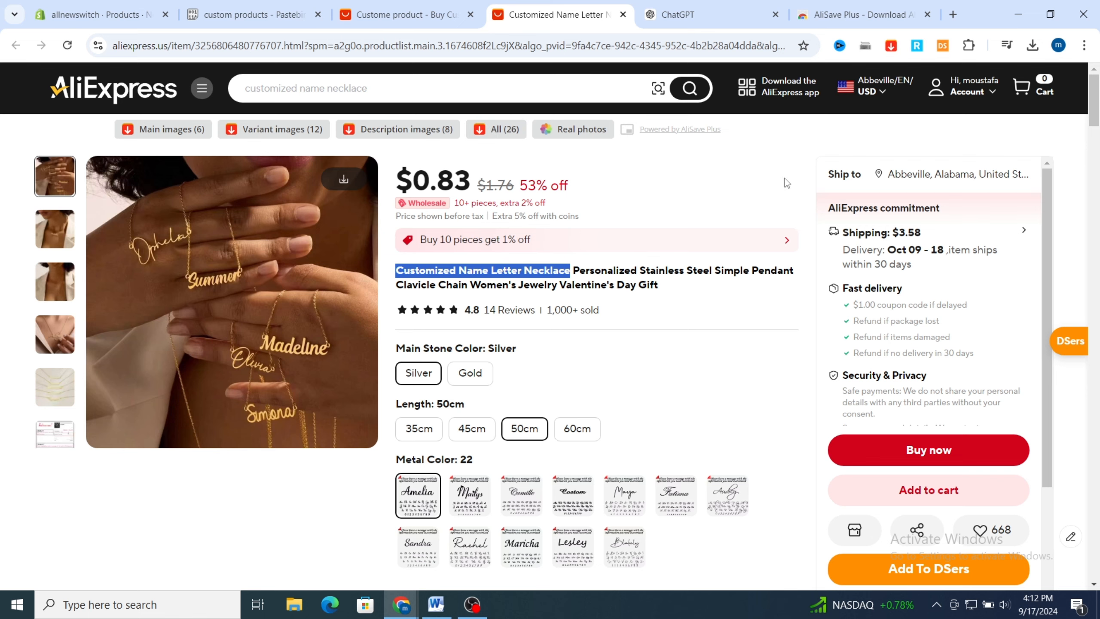
click(163, 132)
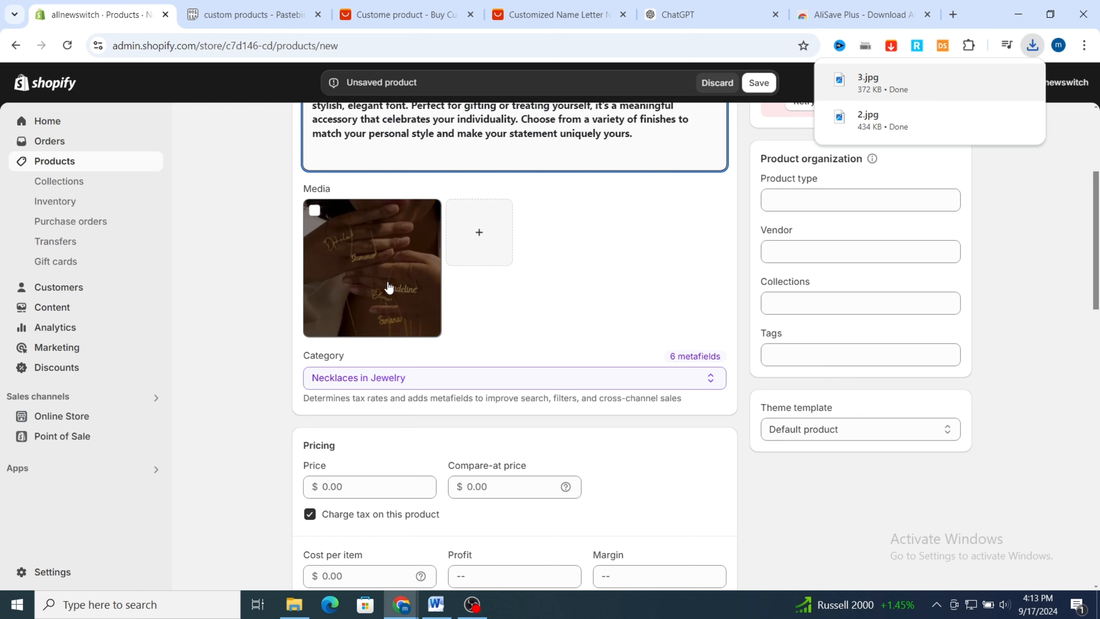
Step: Set the product's price to $40 and its compare-at price to $49
scroll(389, 287, down, 3)
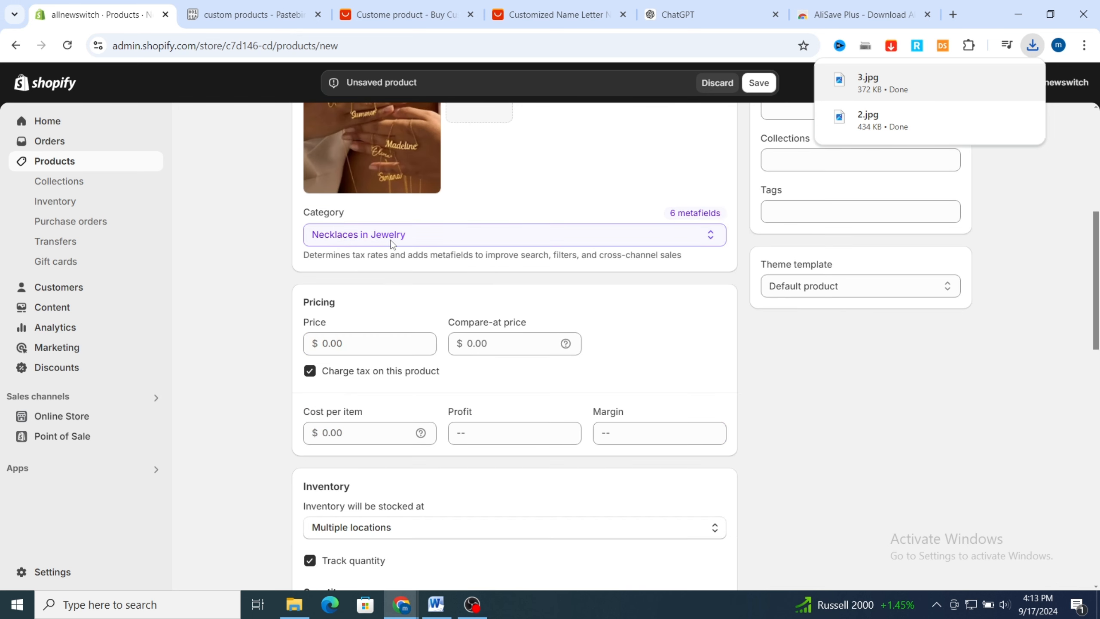
click(343, 343)
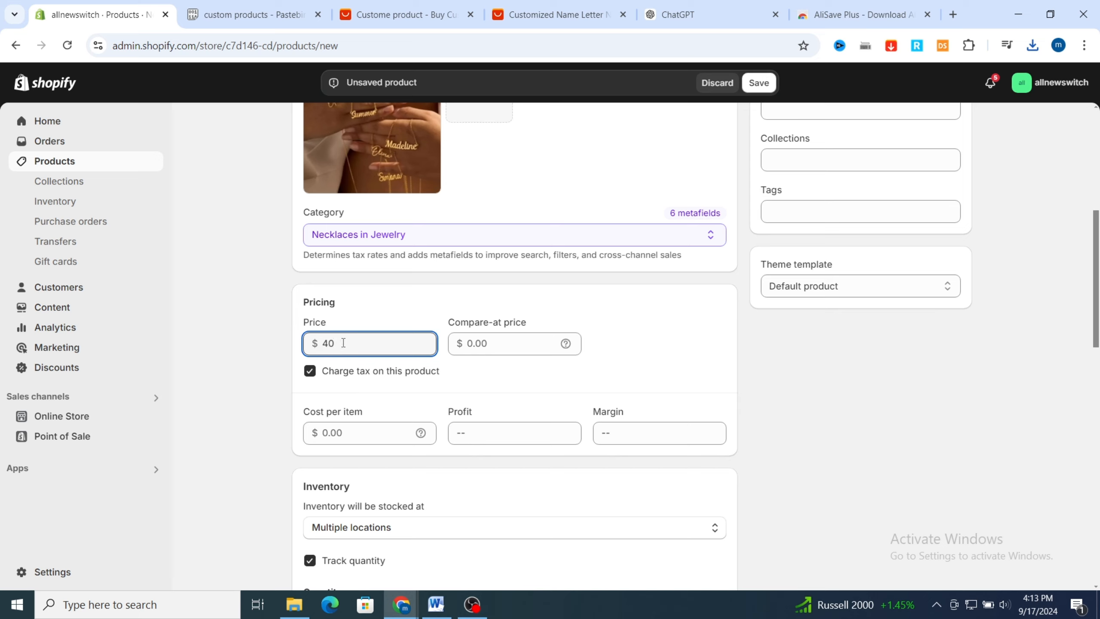
click(487, 346)
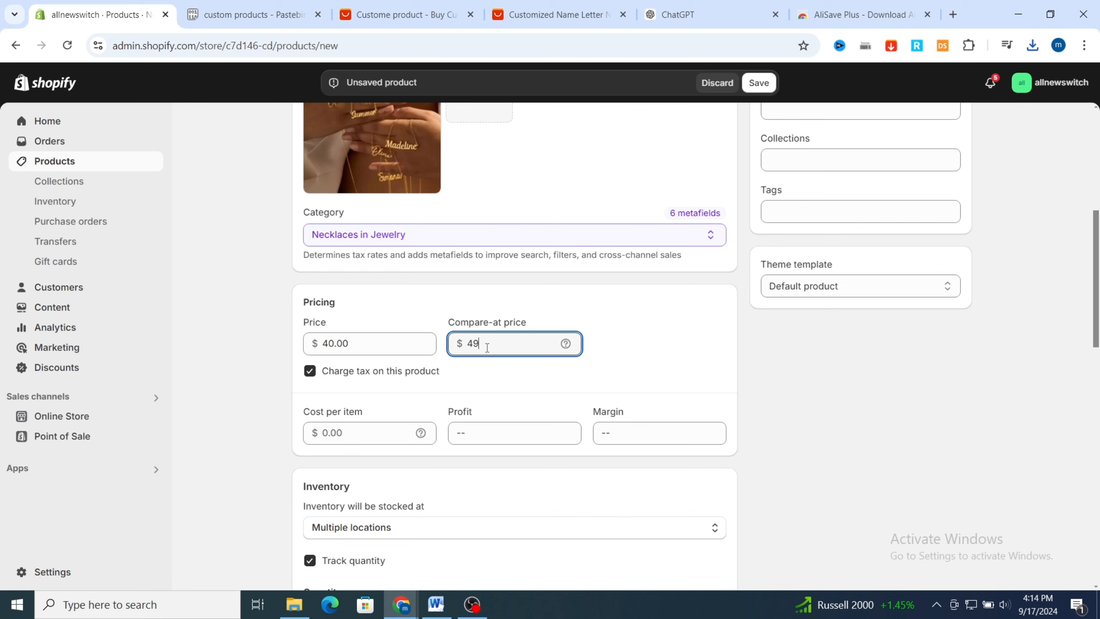
Step: Set the shop location's stock quantity to 1000 and allow selling to continue when out of stock
scroll(549, 494, down, 5)
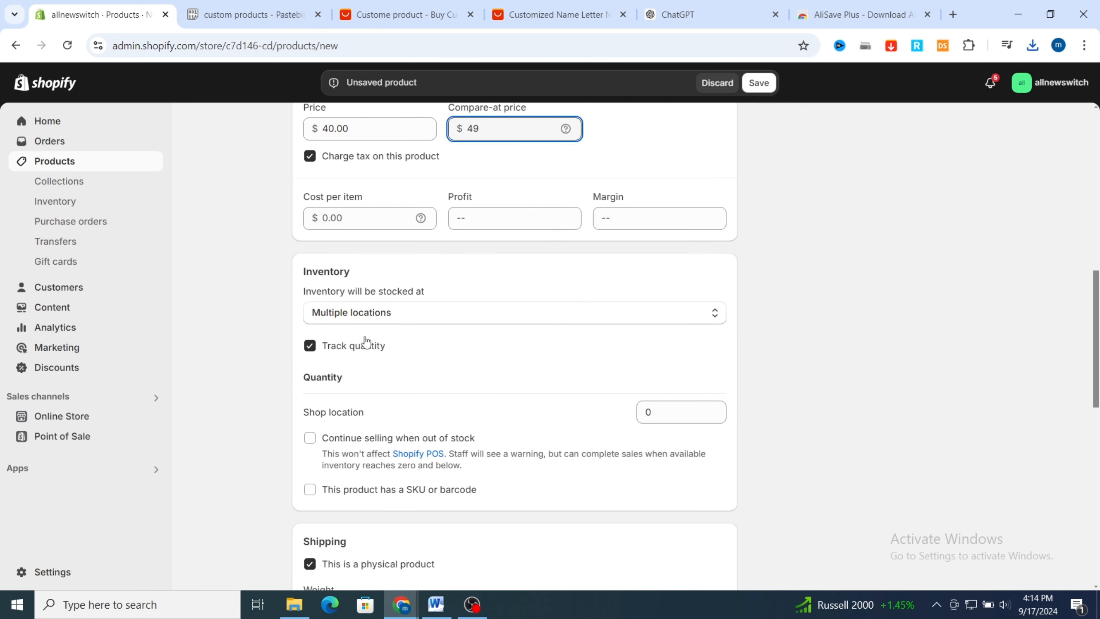
click(668, 413)
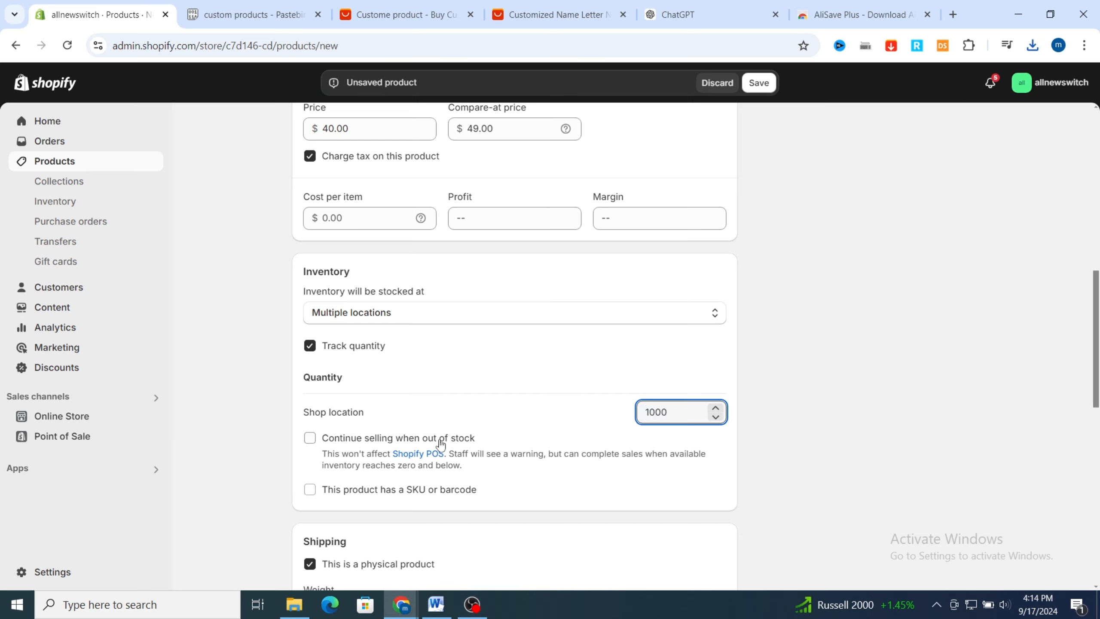
click(330, 441)
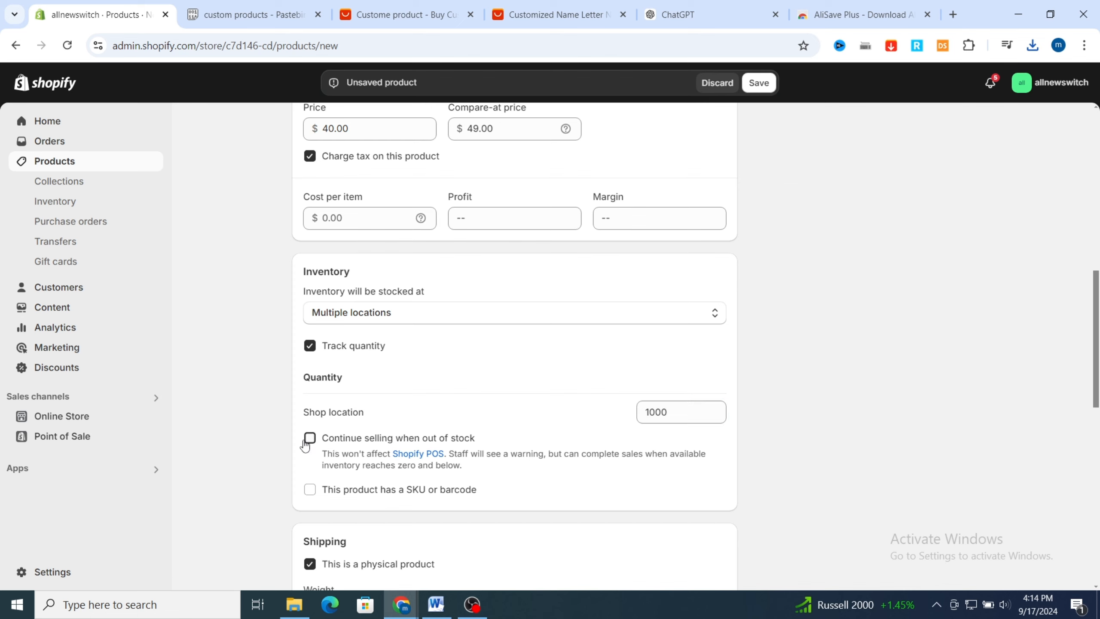
Step: Save the new necklace product with the suggested category metafields and default shipping settings
scroll(923, 408, down, 5)
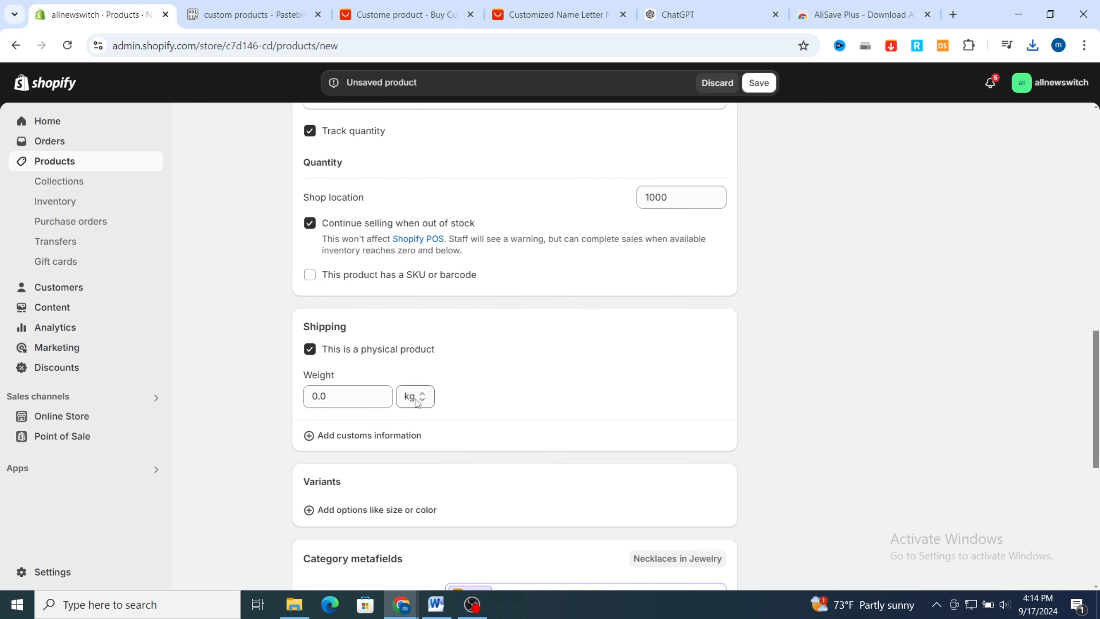
scroll(869, 435, down, 9)
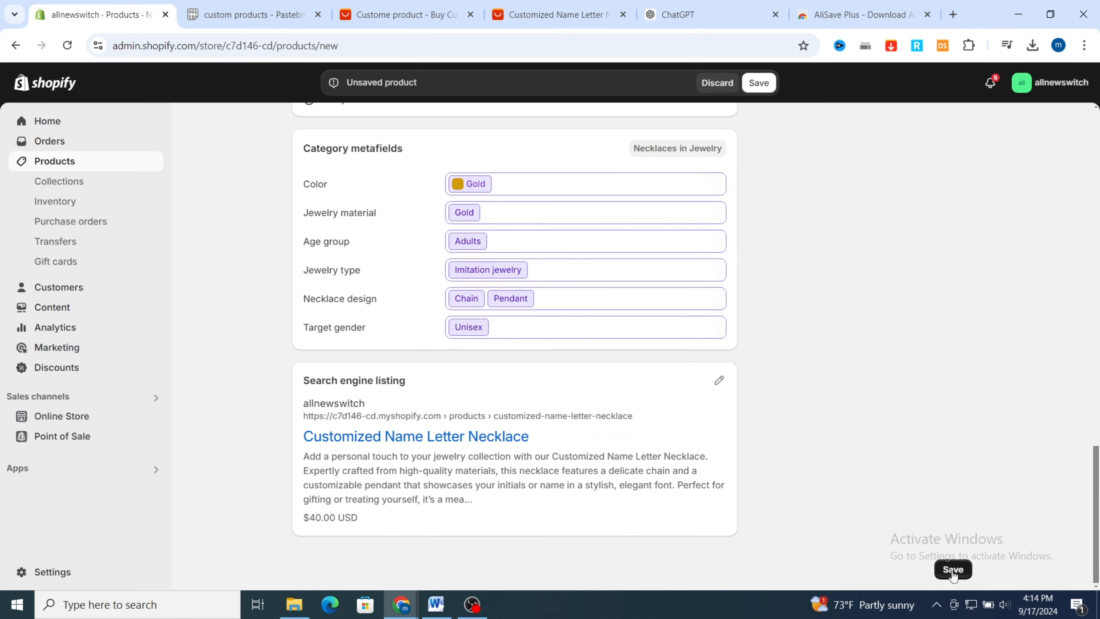
click(953, 570)
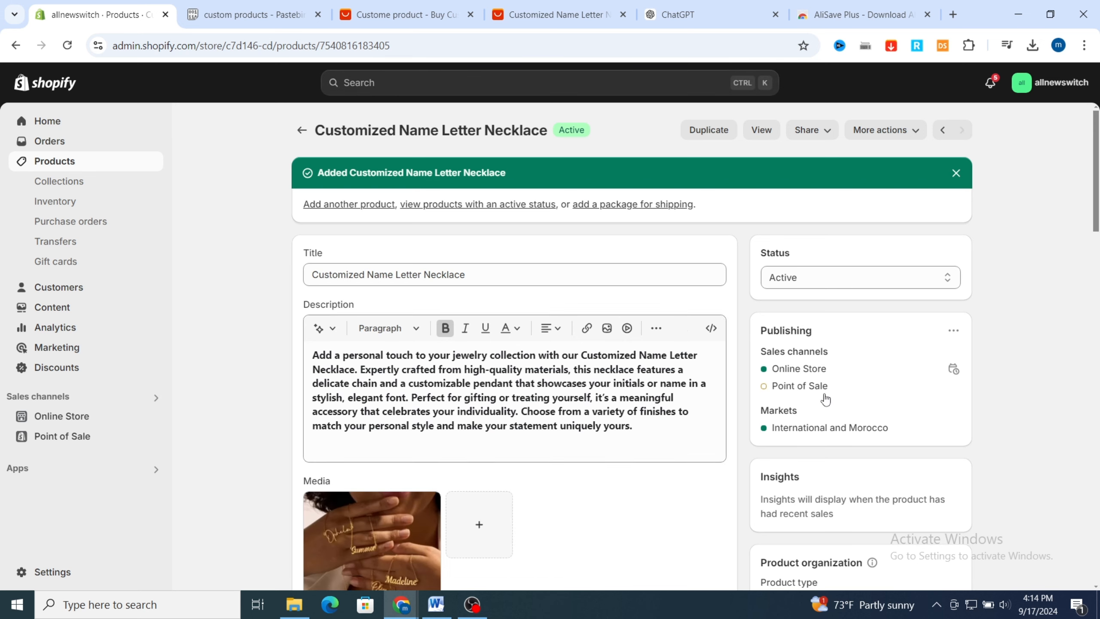
Step: Open the online store's current Dawn theme for customization
click(93, 418)
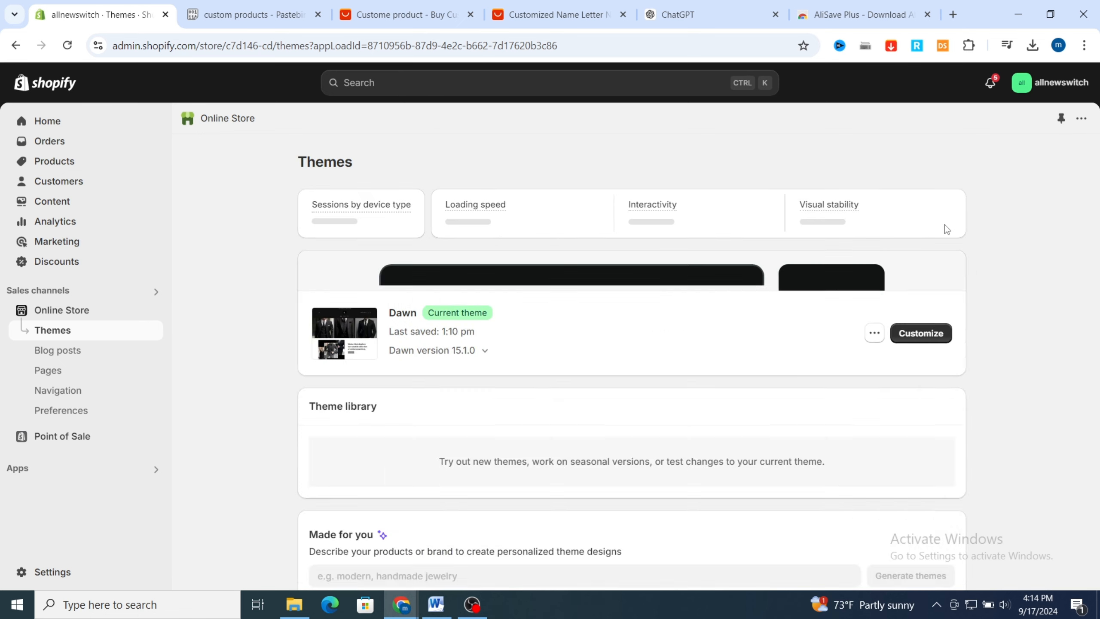
scroll(976, 236, down, 3)
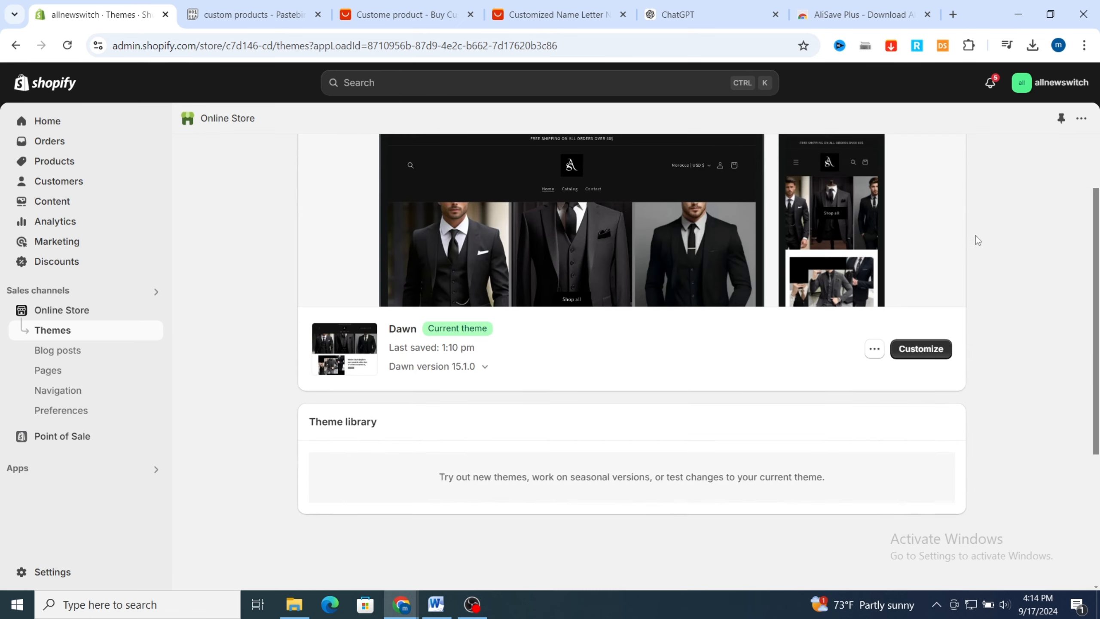
click(915, 352)
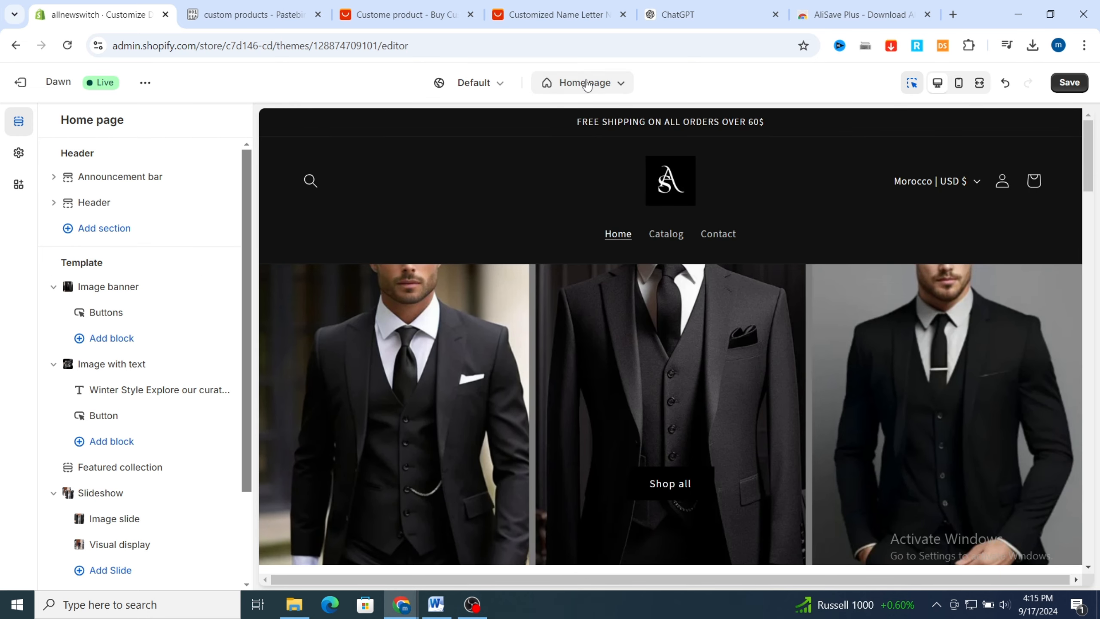
Step: Switch the theme editor from the home page to the Default product template and go to its product information blocks
click(588, 85)
click(500, 167)
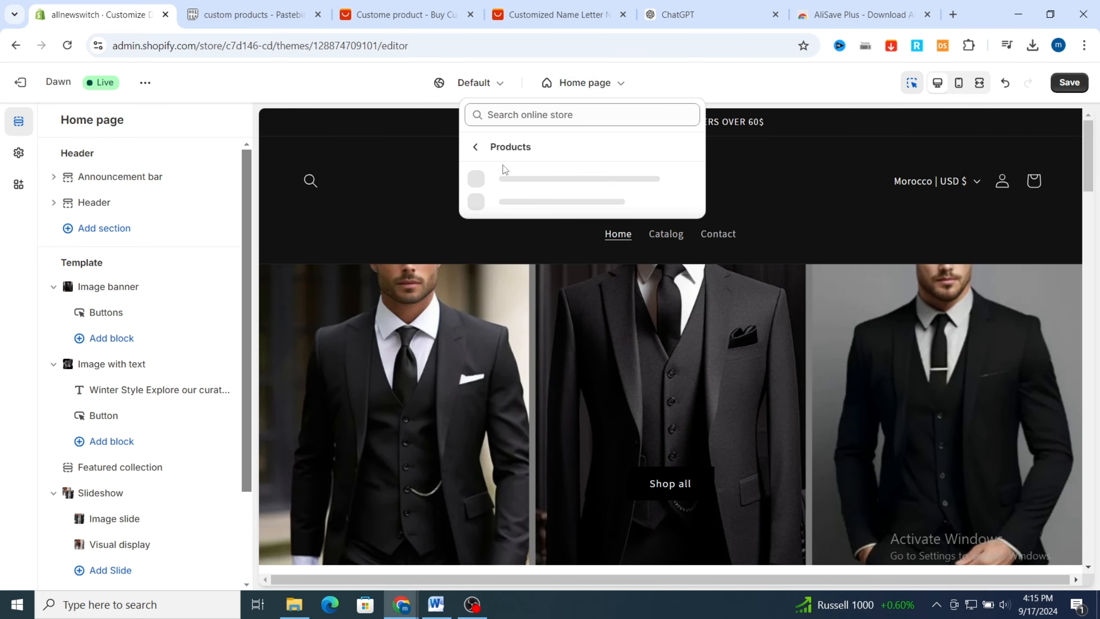
click(525, 186)
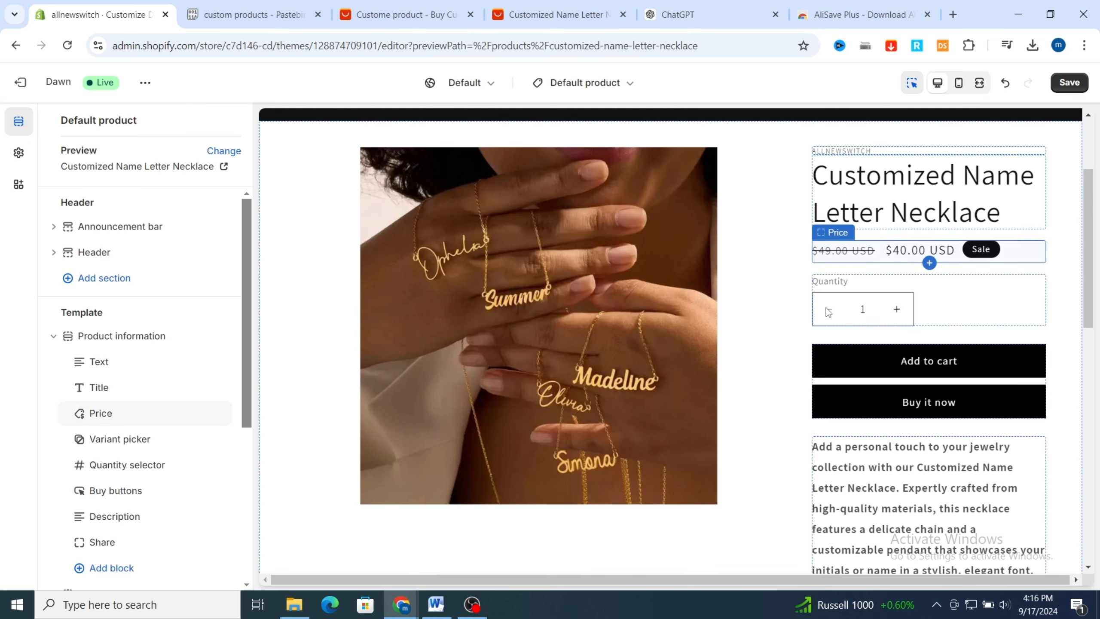
scroll(110, 497, down, 2)
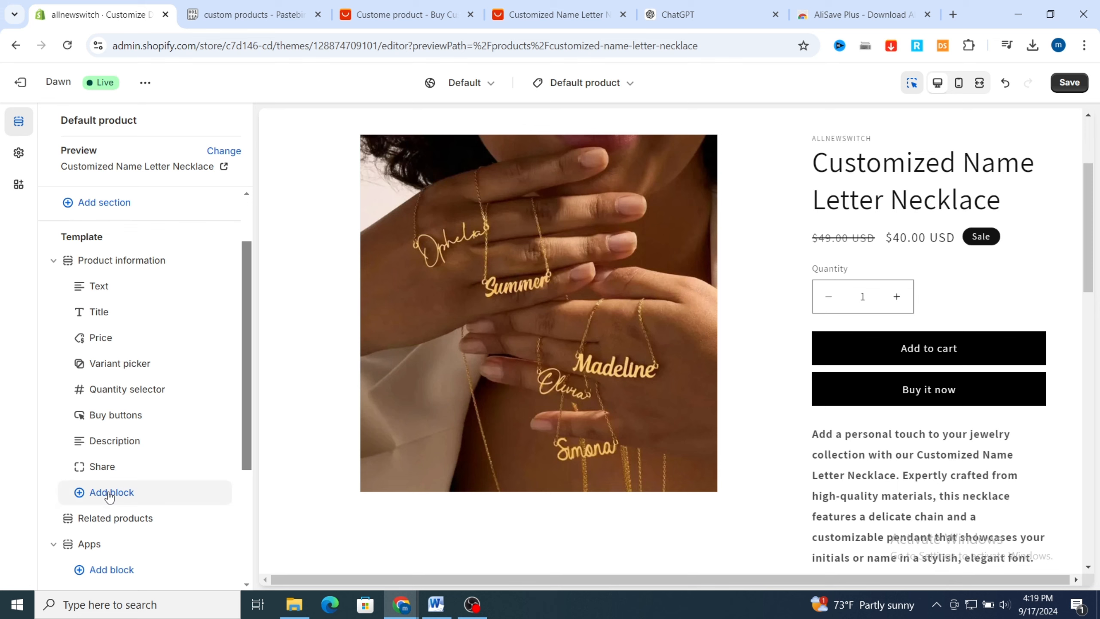
Step: Add a Custom Liquid block to the product information, place it between Title and Price, and open its settings
click(109, 495)
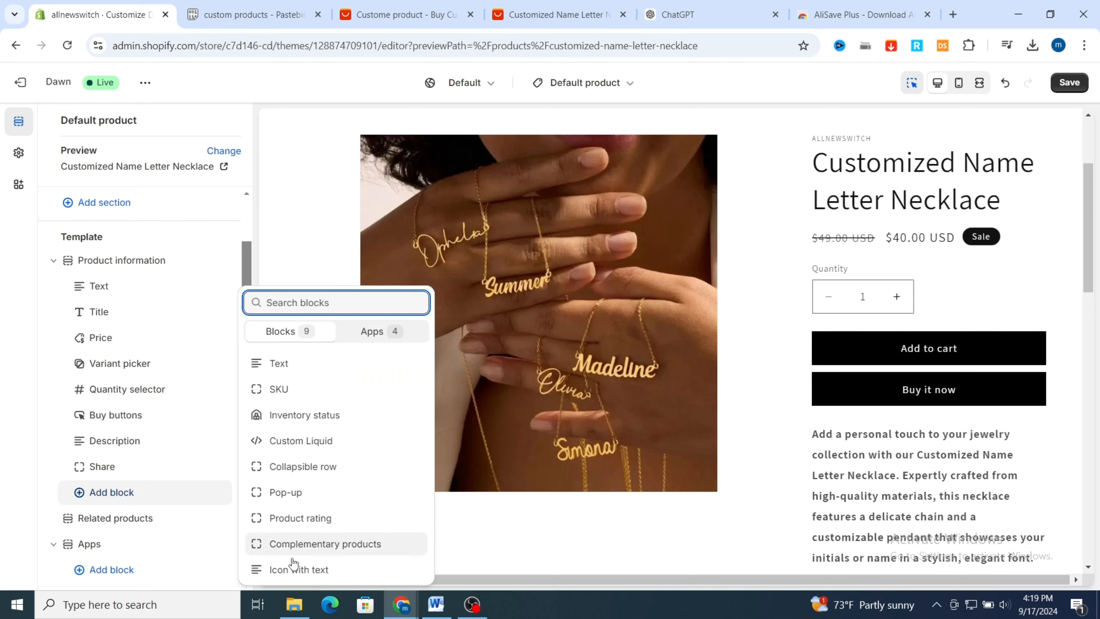
click(280, 442)
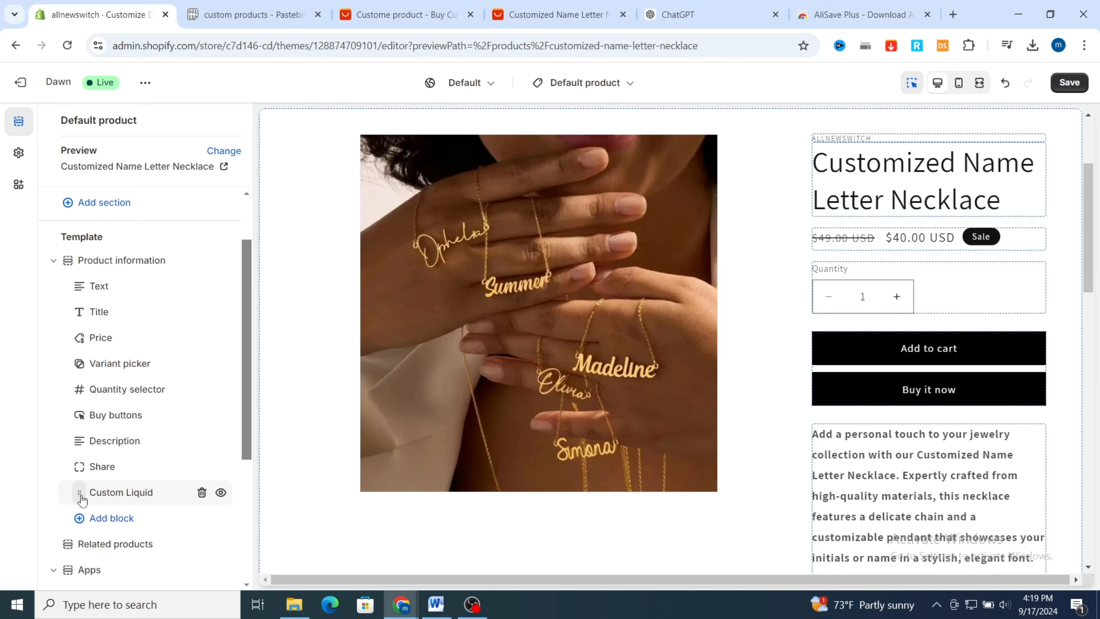
drag(80, 499, 79, 341)
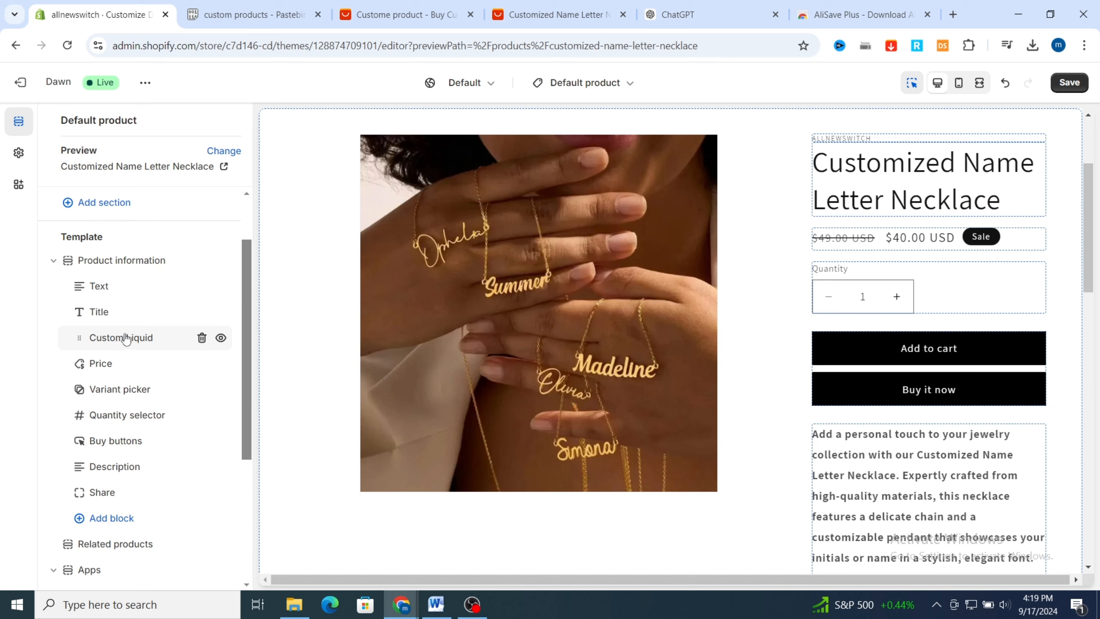
click(125, 338)
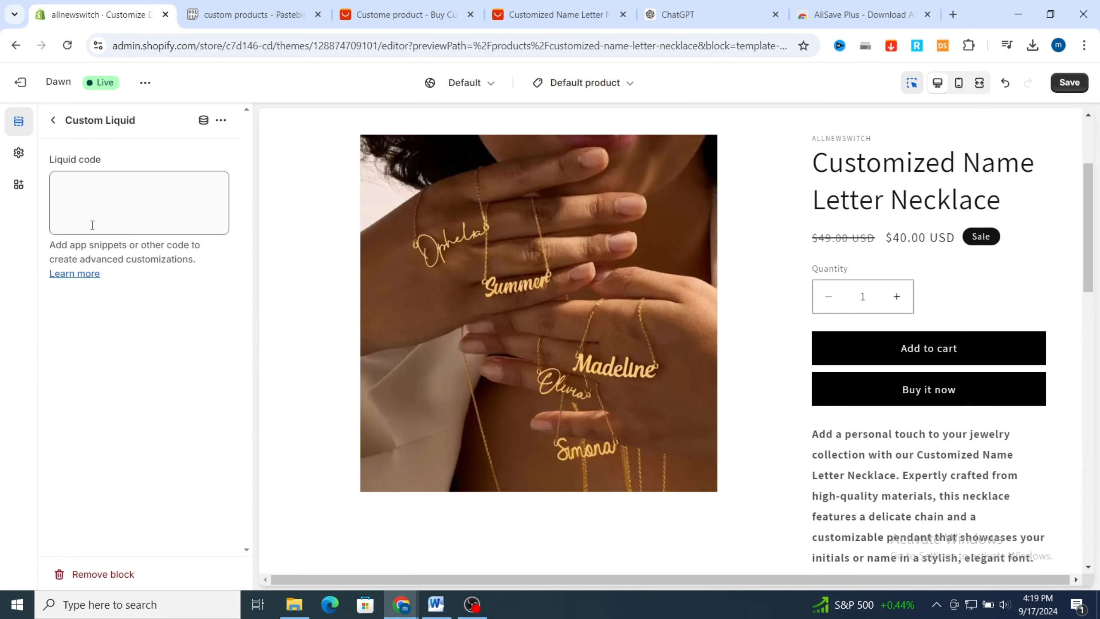
Step: Switch to the "custom products" paste on Pastebin, show its raw version and copy all of the code
click(253, 14)
scroll(422, 218, up, 4)
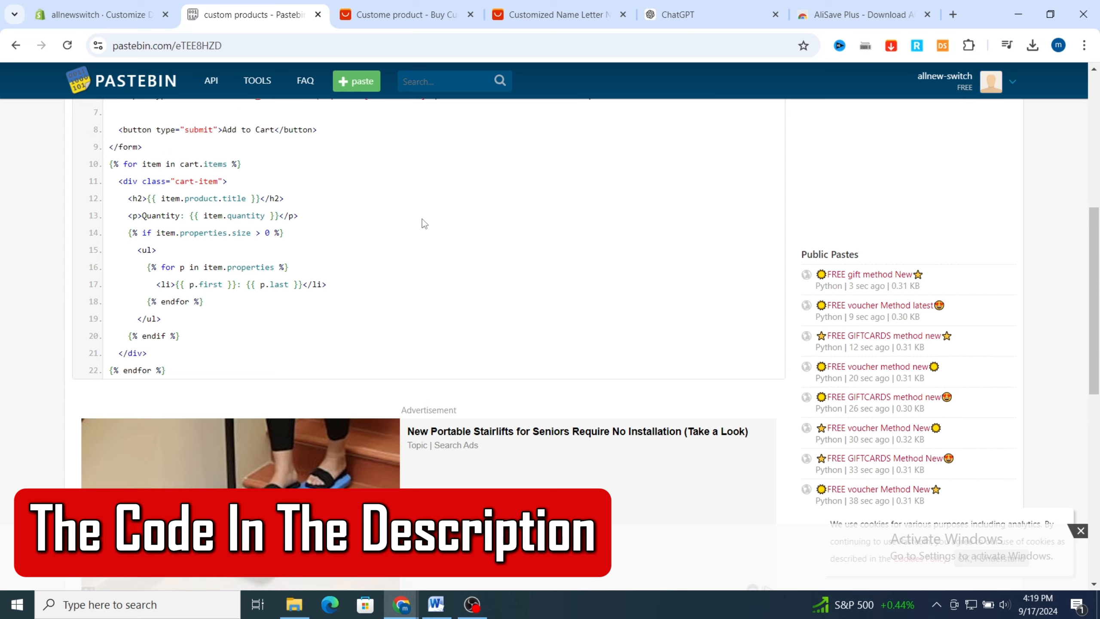
scroll(420, 227, up, 5)
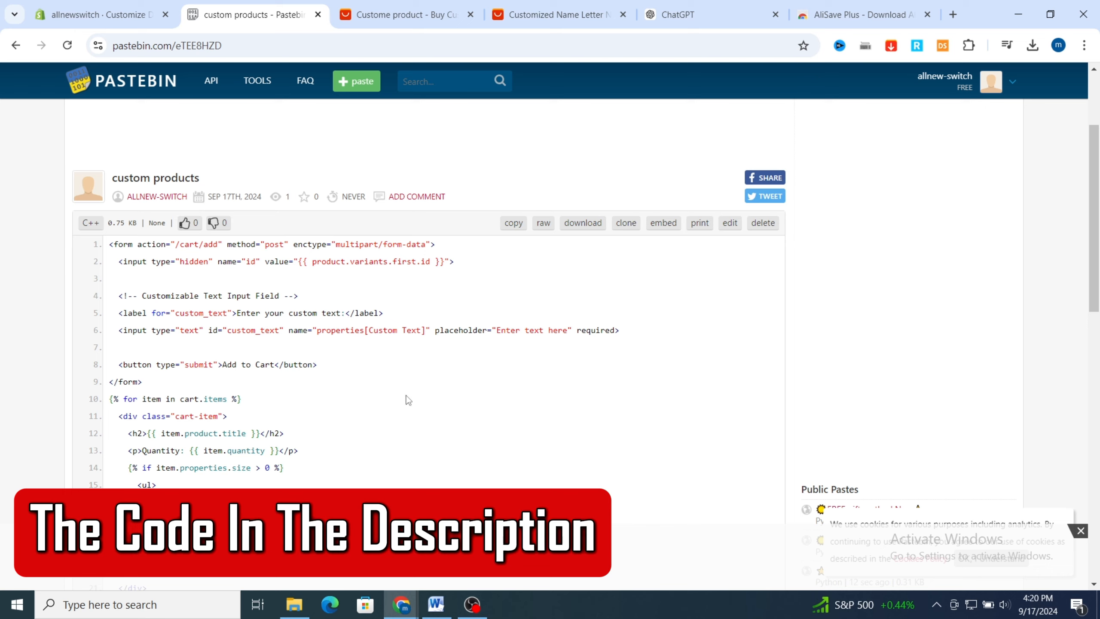
click(544, 223)
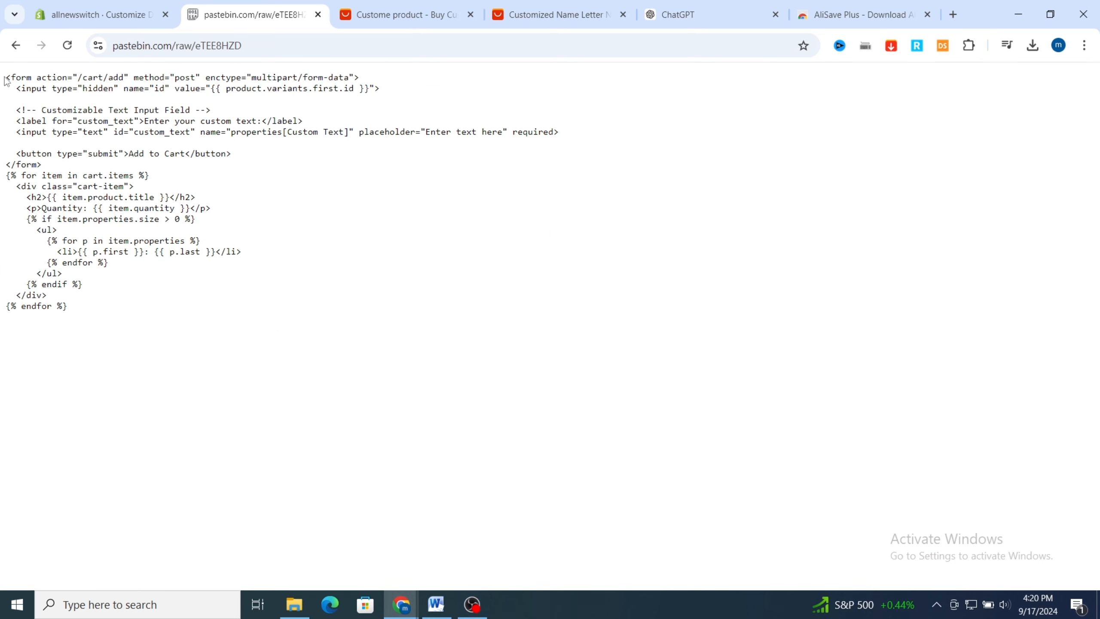
drag(6, 77, 98, 324)
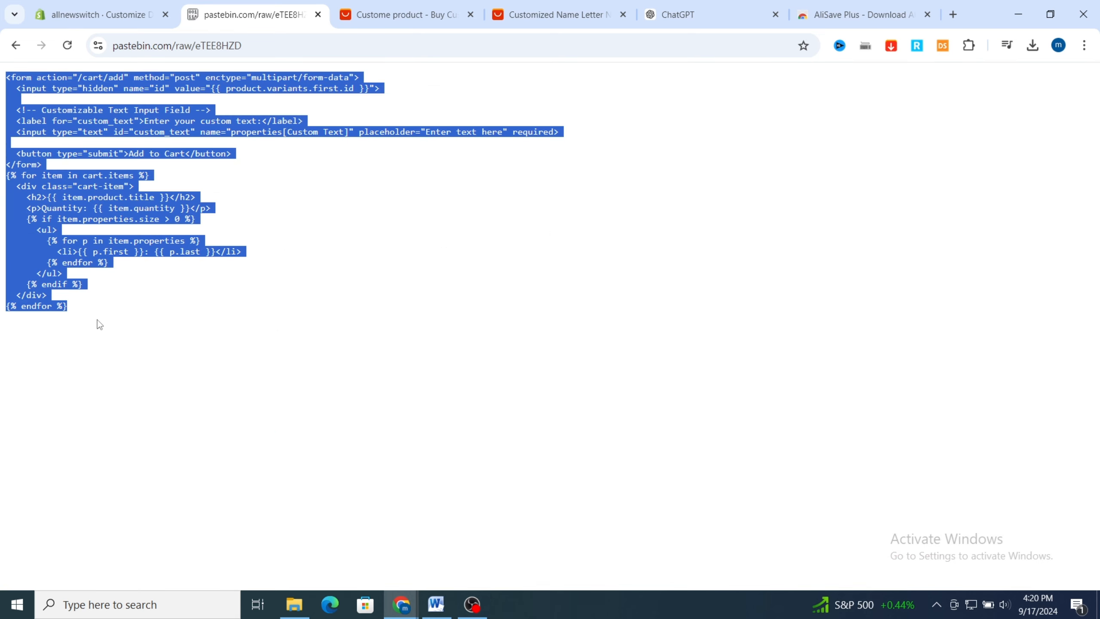
key(ctrl+c)
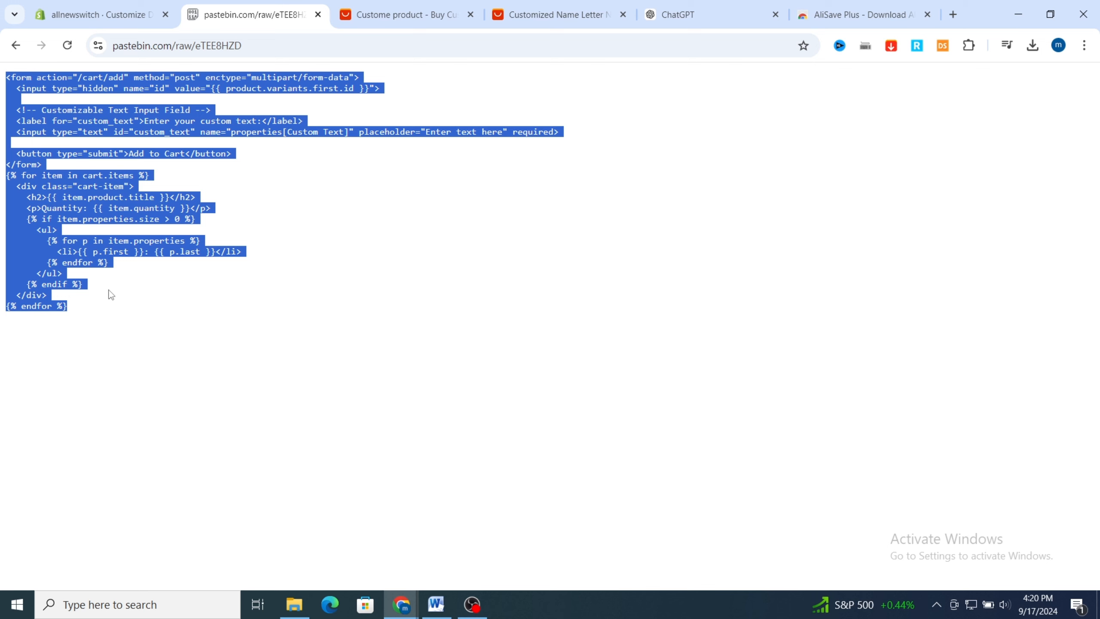
Step: Return to the Shopify theme editor and paste the copied code into the Custom Liquid block's Liquid code
click(99, 15)
click(82, 193)
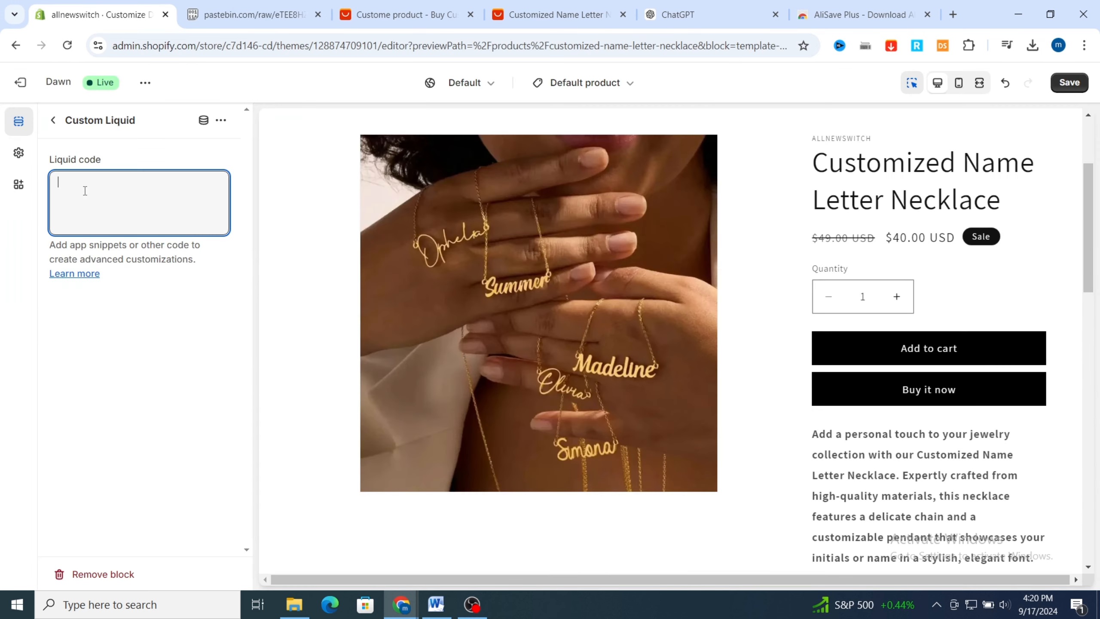
key(ctrl+v)
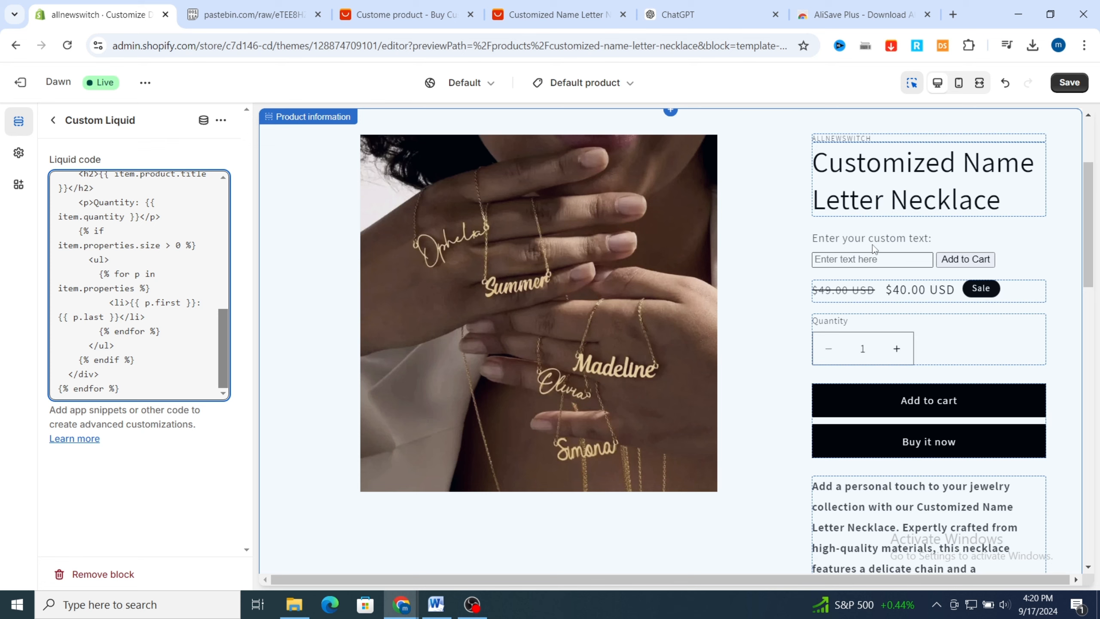
Step: Replace the wording of the custom_text label in the Liquid code with "YOUR NAME", keeping the colon
scroll(231, 329, up, 1)
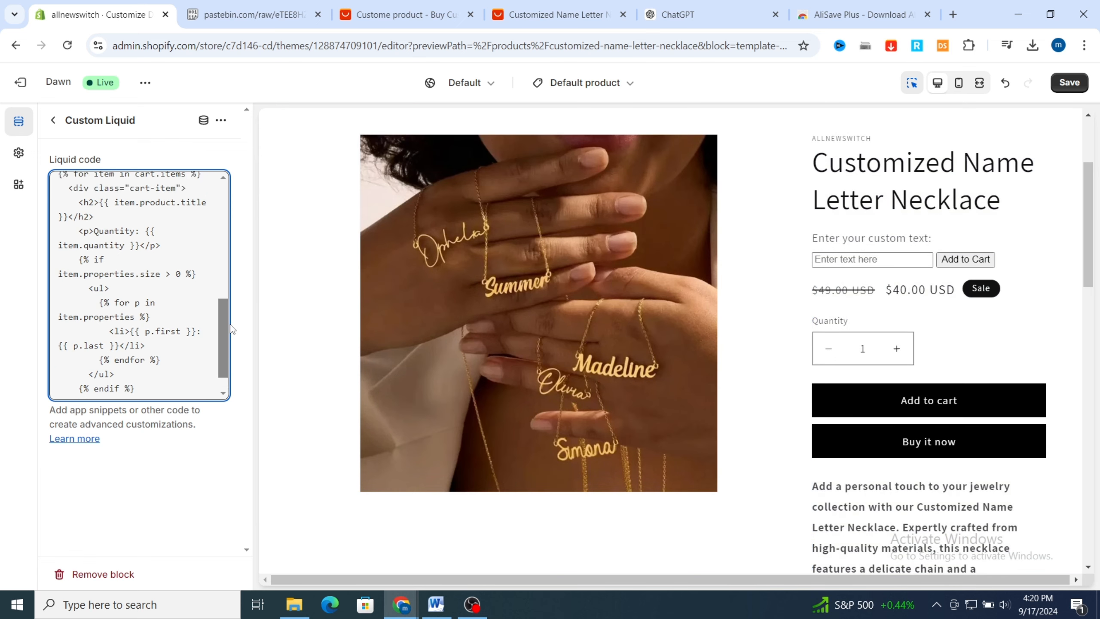
scroll(232, 329, up, 7)
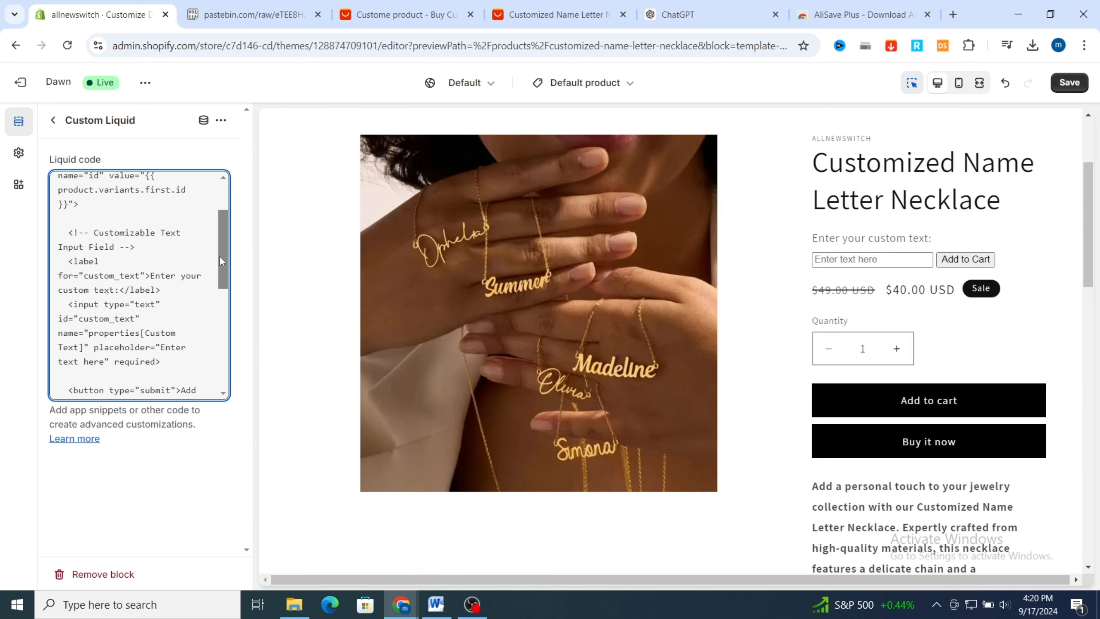
mouse_move(226, 260)
mouse_down()
mouse_move(226, 239)
mouse_move(225, 262)
mouse_up()
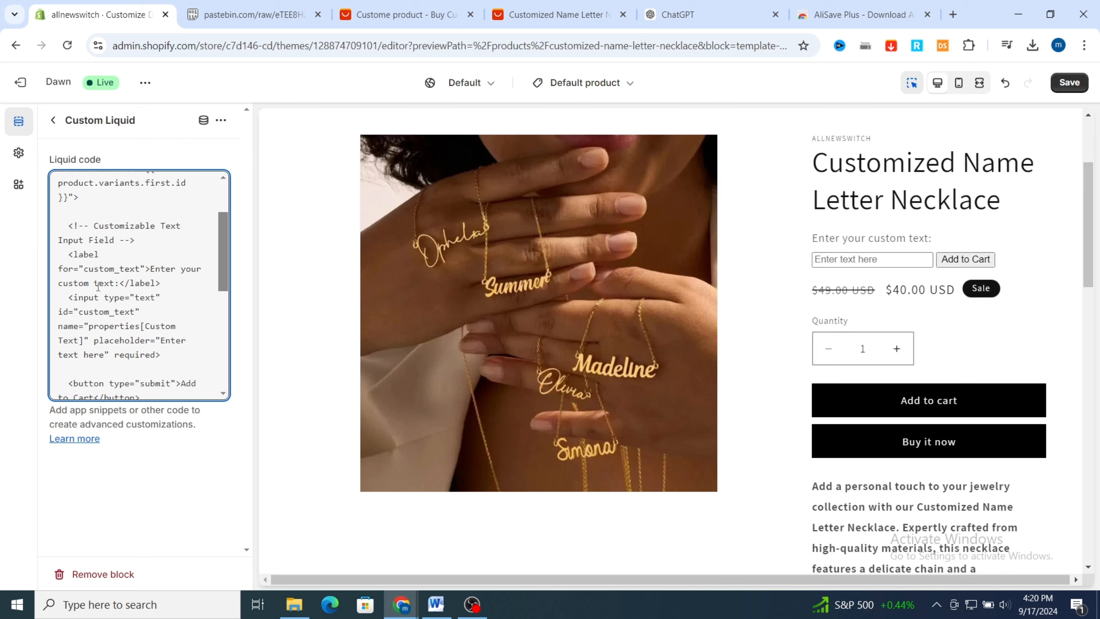
drag(151, 270, 114, 289)
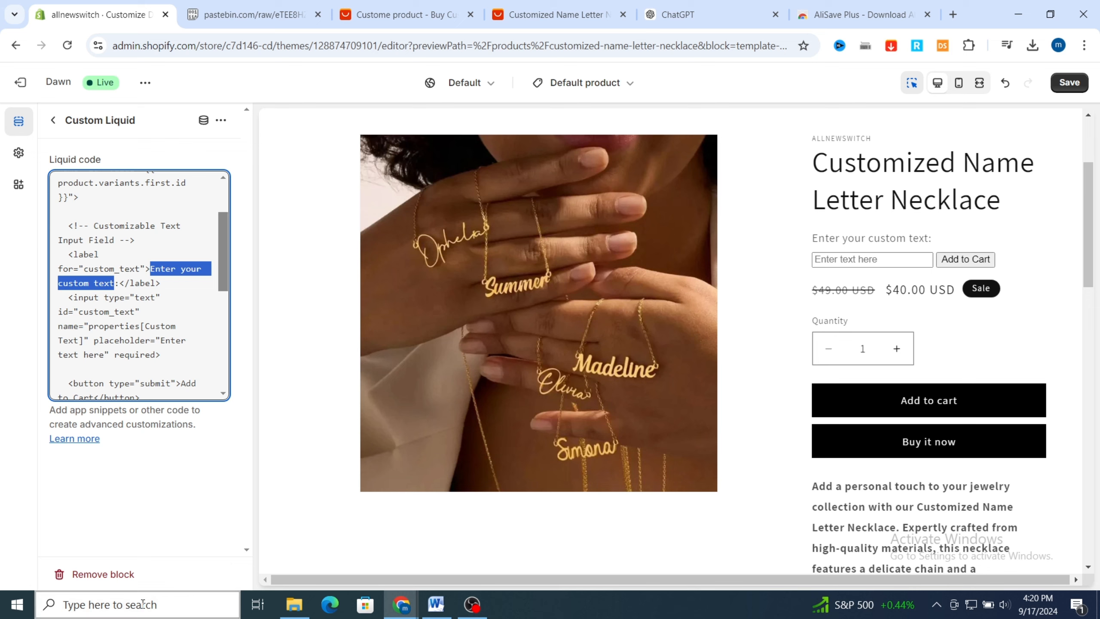
text(YOUR)
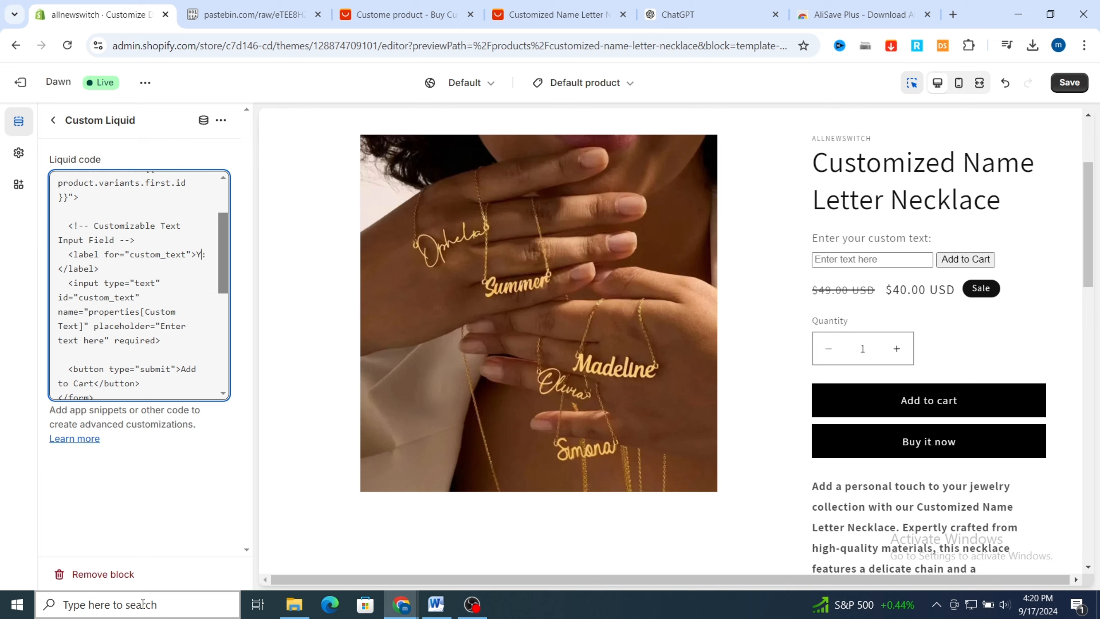
text( NAME)
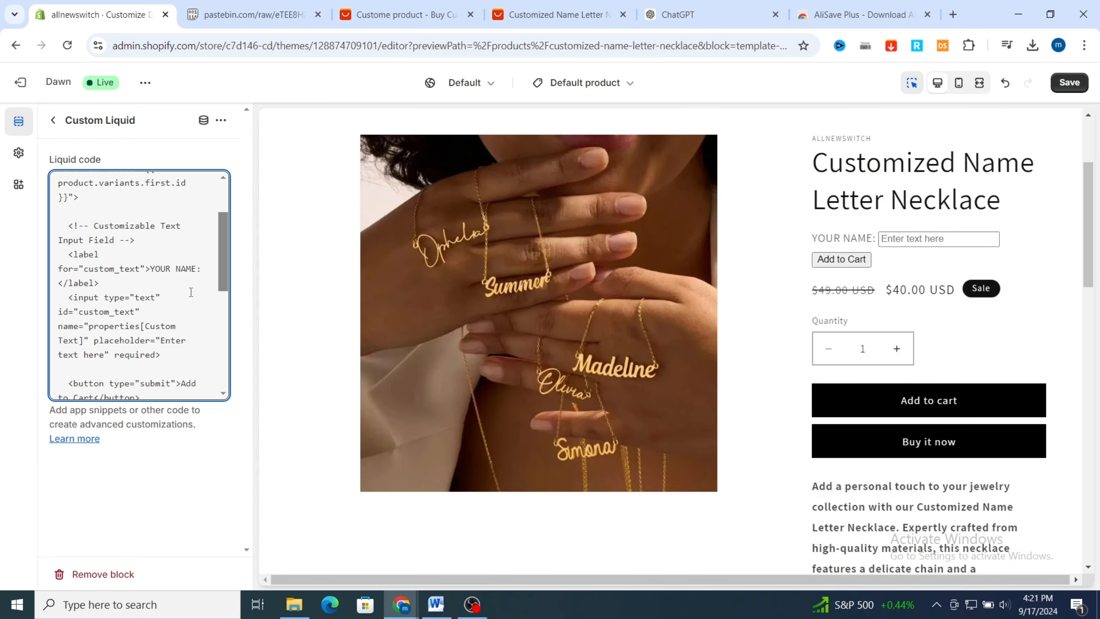
Step: Save the product template changes and check the custom name field in the preview
scroll(191, 290, down, 3)
scroll(899, 135, up, 2)
click(1068, 83)
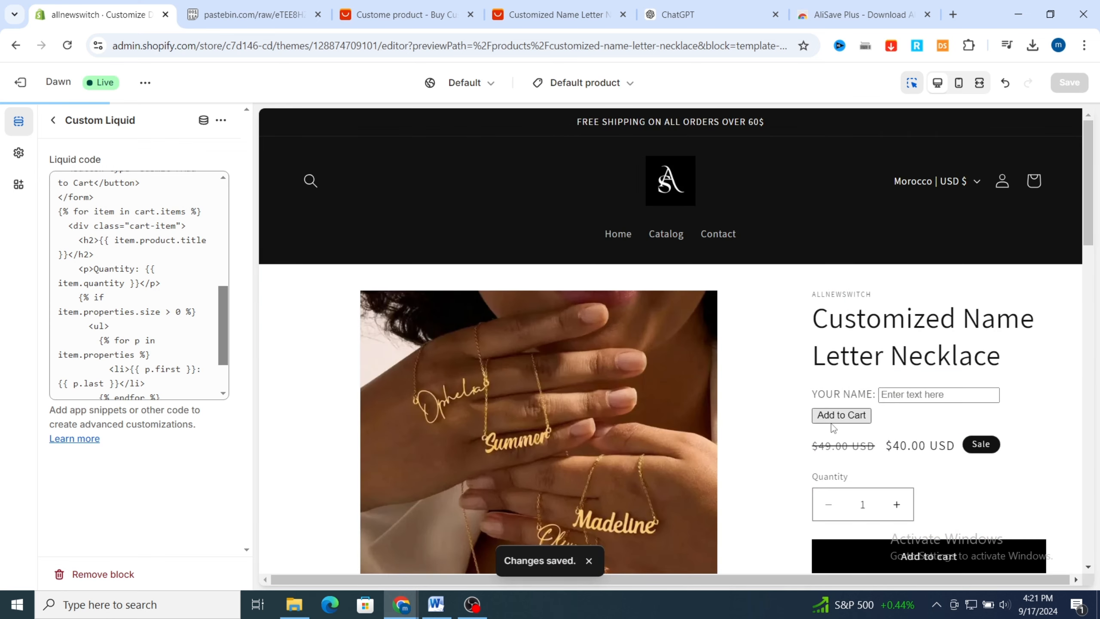
scroll(862, 390, down, 2)
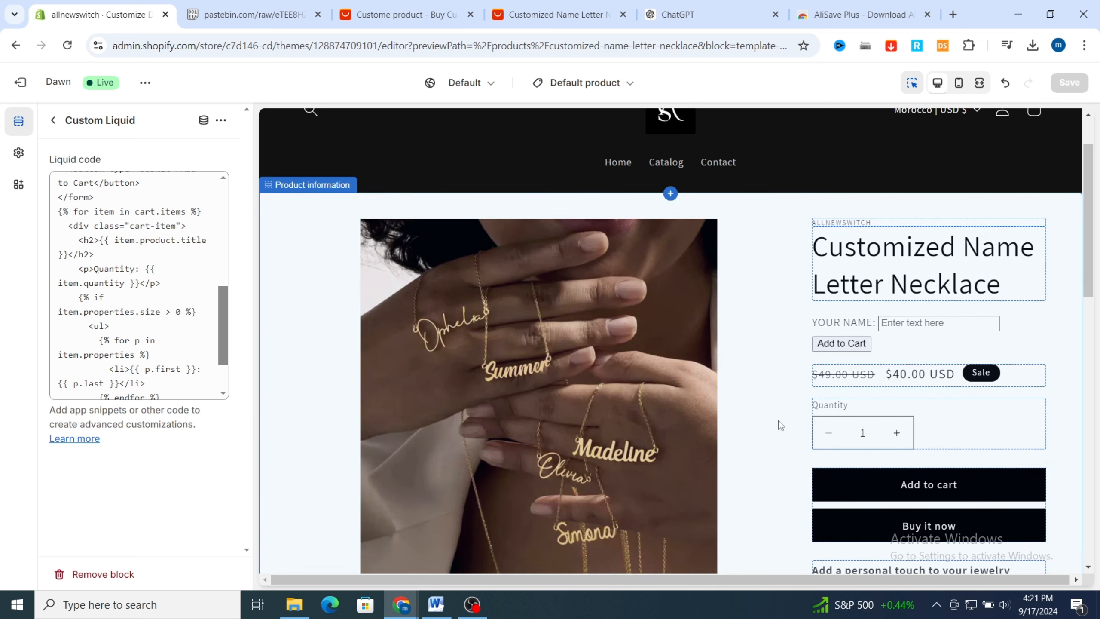
Step: Leave the Custom Liquid block's settings and exit the theme editor to the Themes page
click(53, 124)
scroll(217, 260, down, 5)
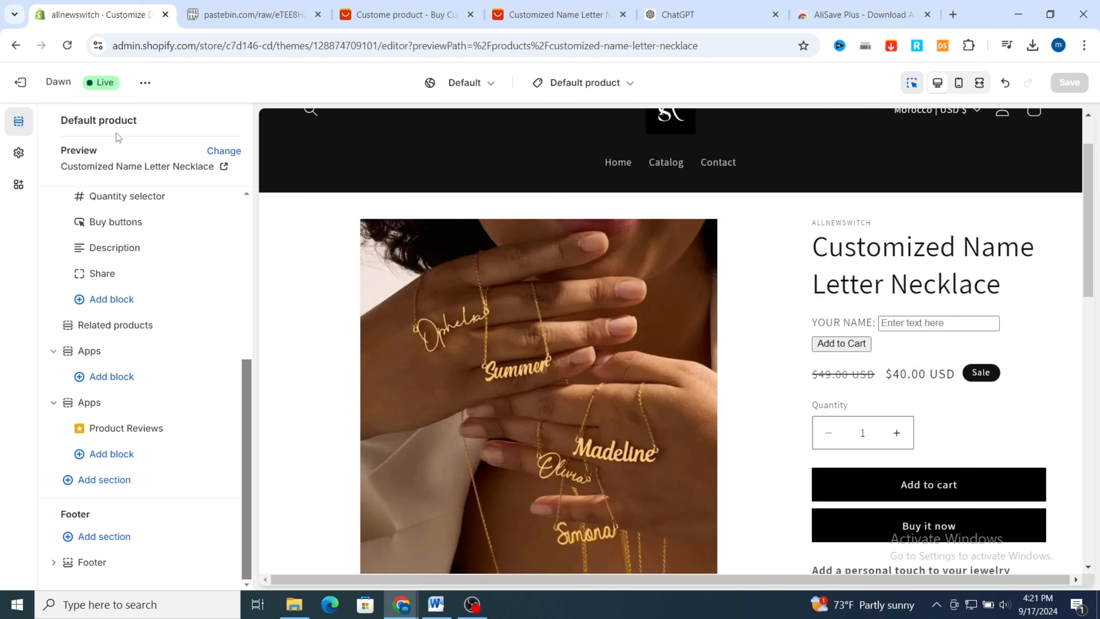
click(20, 83)
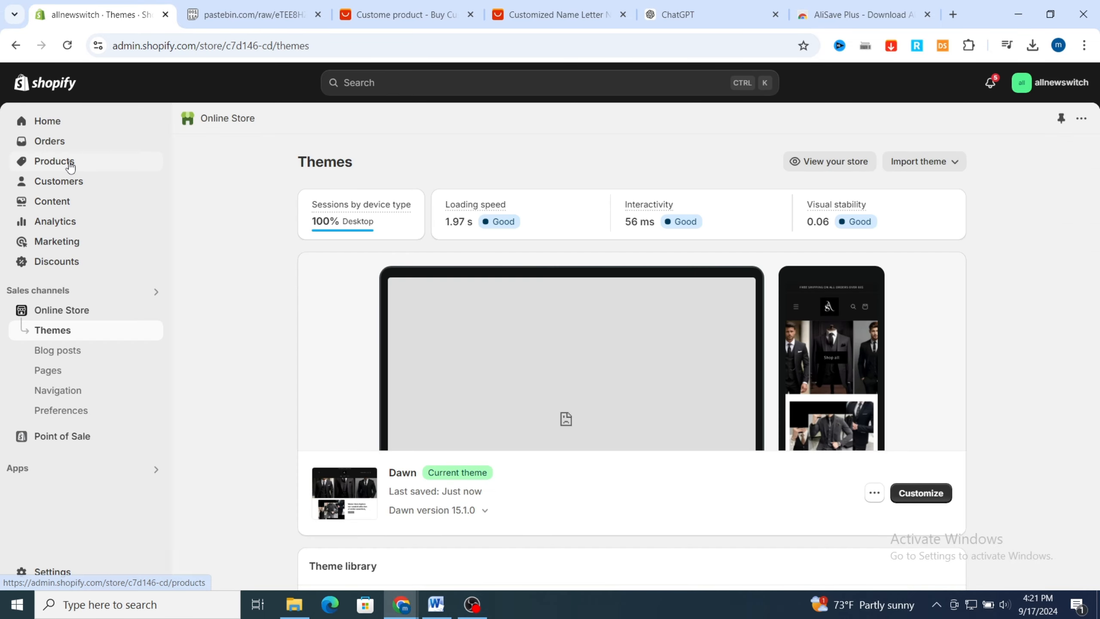
Step: View the Customized Name Letter Necklace on the online store from the product list and examine its custom name field
click(70, 166)
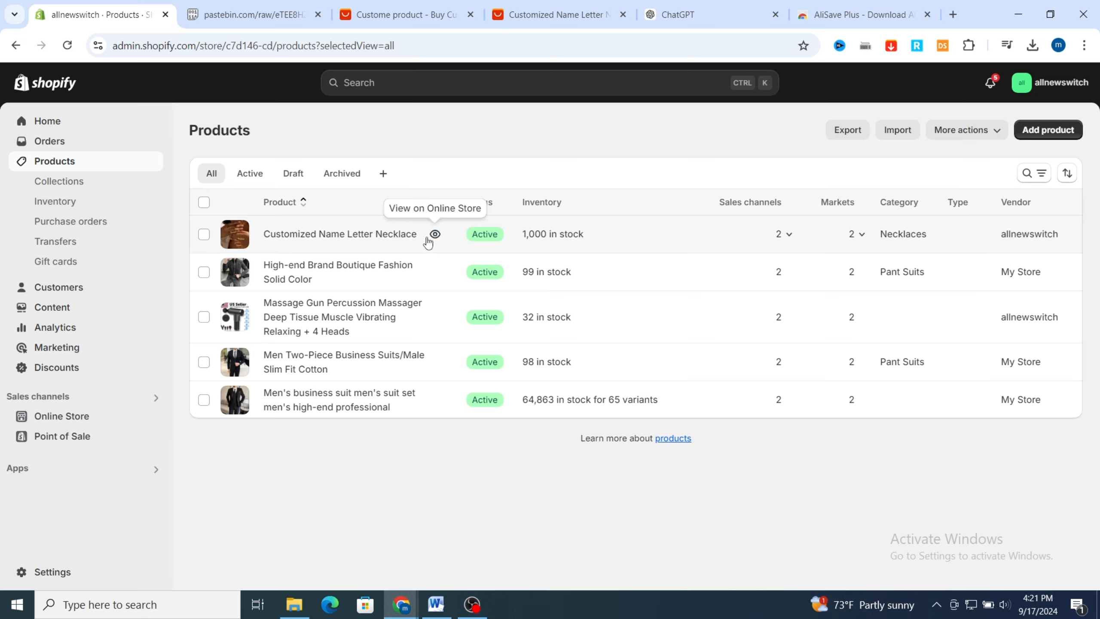
click(436, 235)
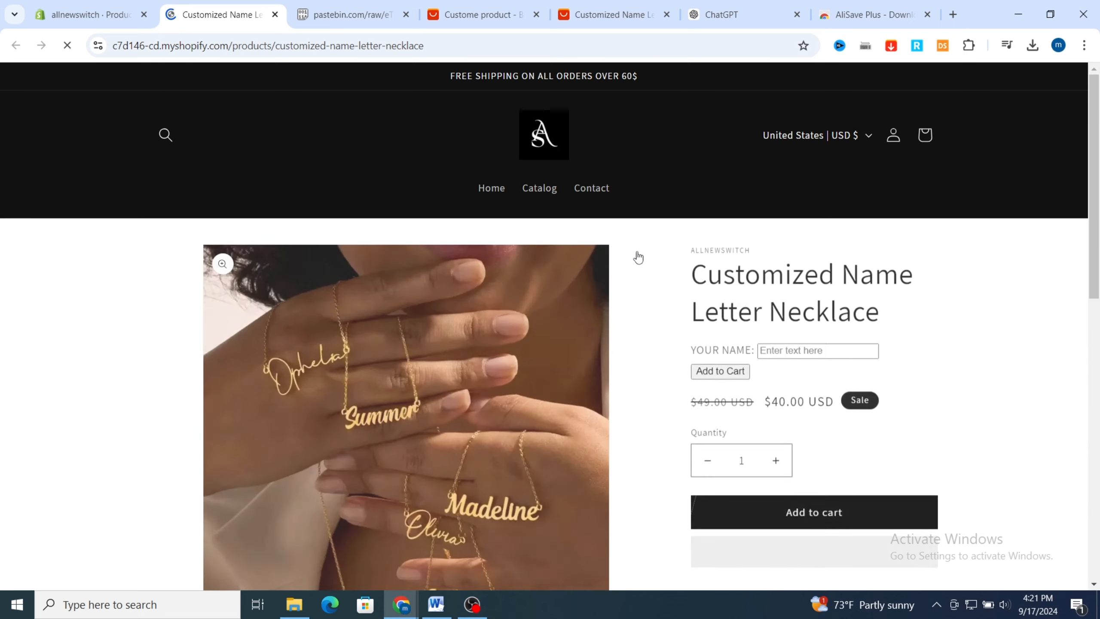
scroll(802, 312, down, 2)
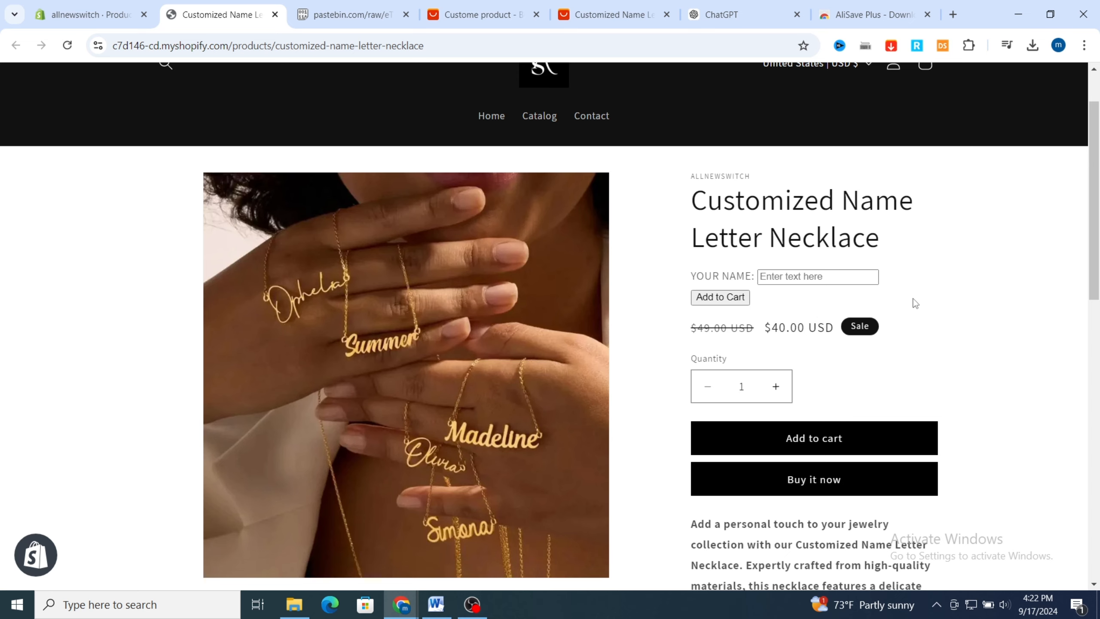
scroll(936, 296, down, 2)
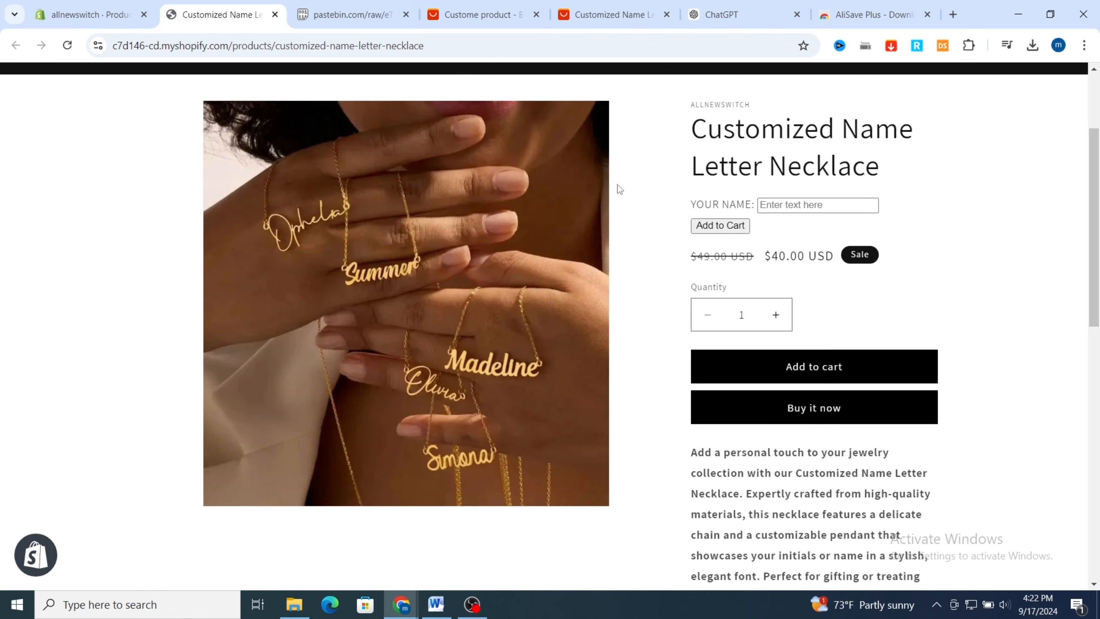
scroll(940, 372, up, 4)
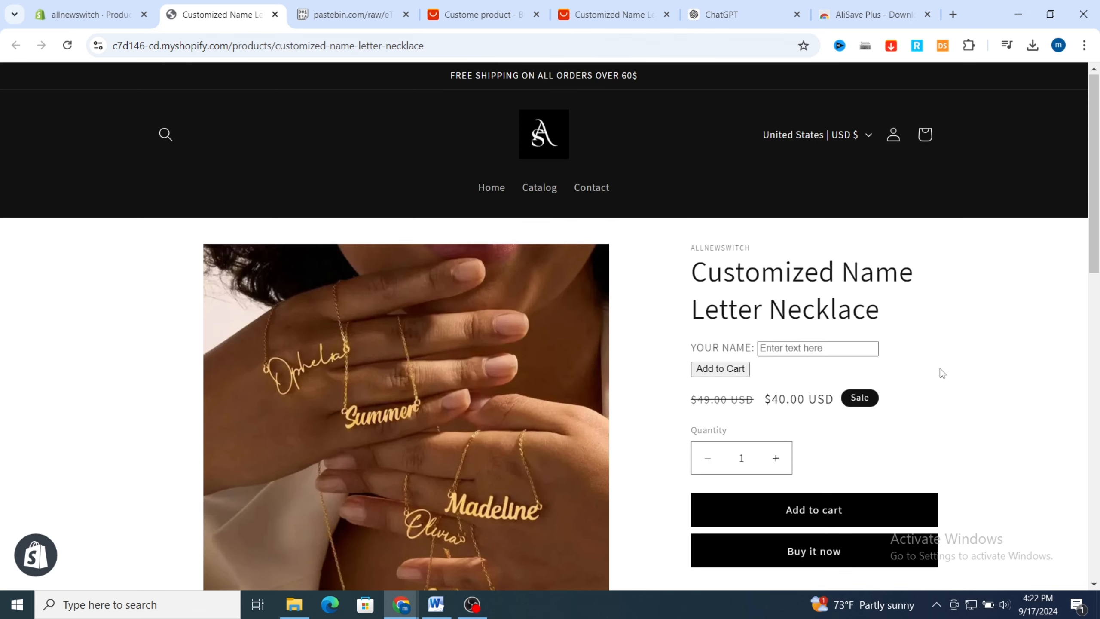
scroll(940, 359, down, 2)
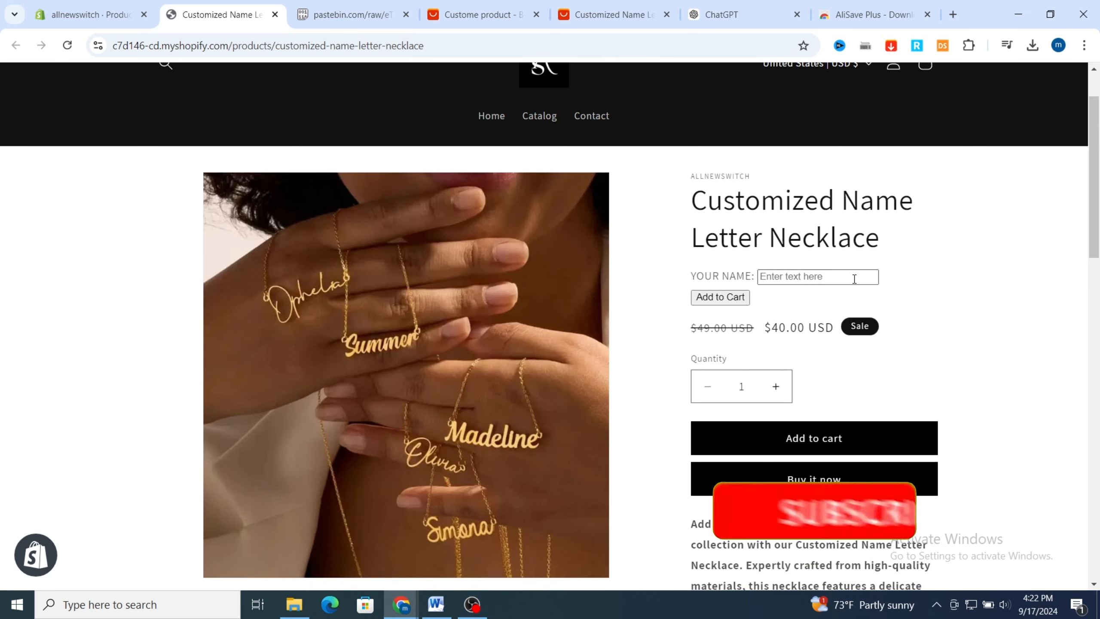
scroll(980, 339, down, 4)
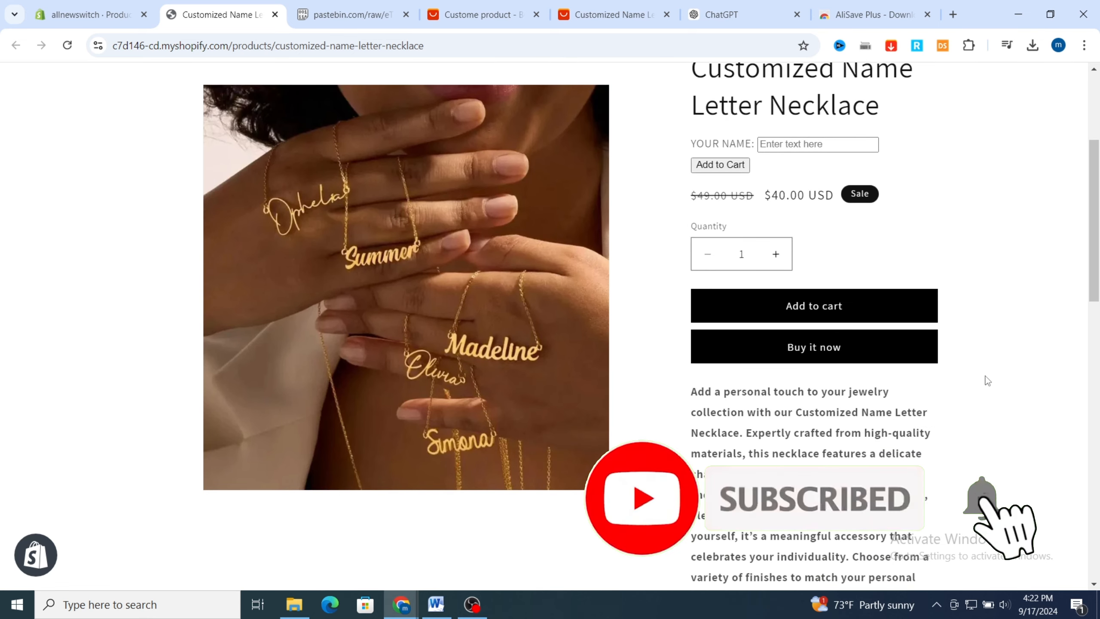